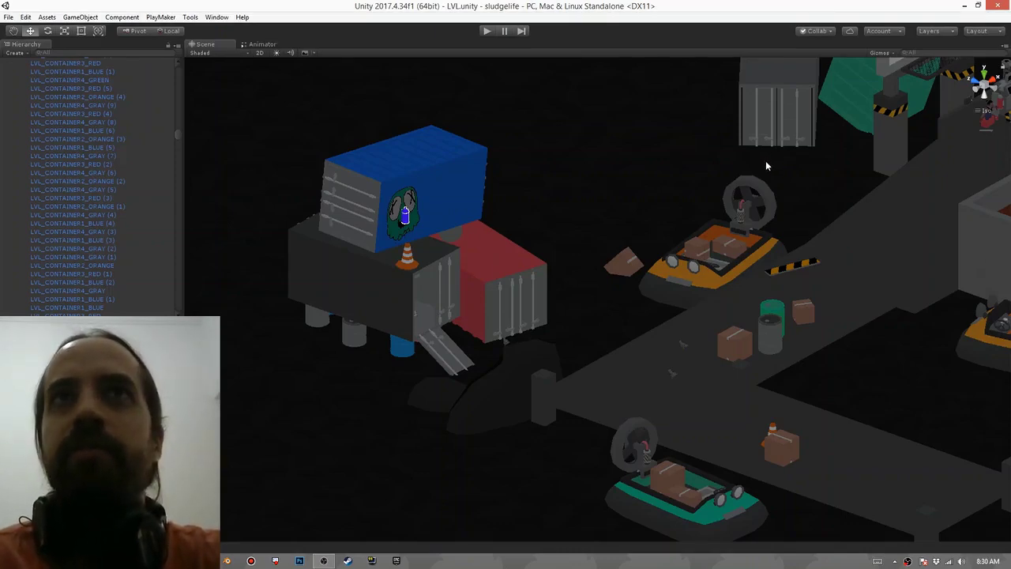
Survey the whole level from angled and overhead views, and collapse the expanded container group in the hierarchy
scroll(767, 162, "down", 3)
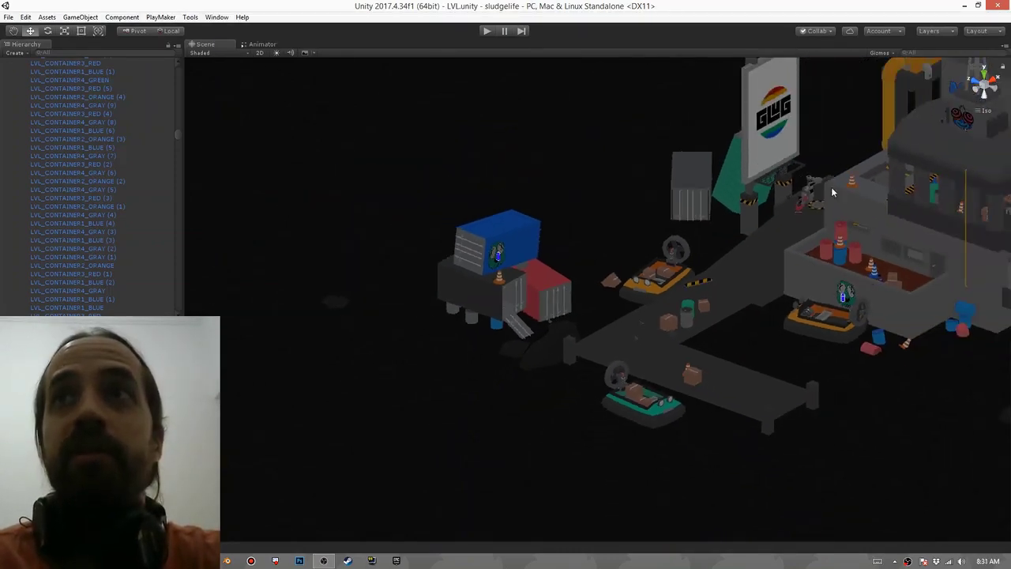
scroll(829, 193, "down", 8)
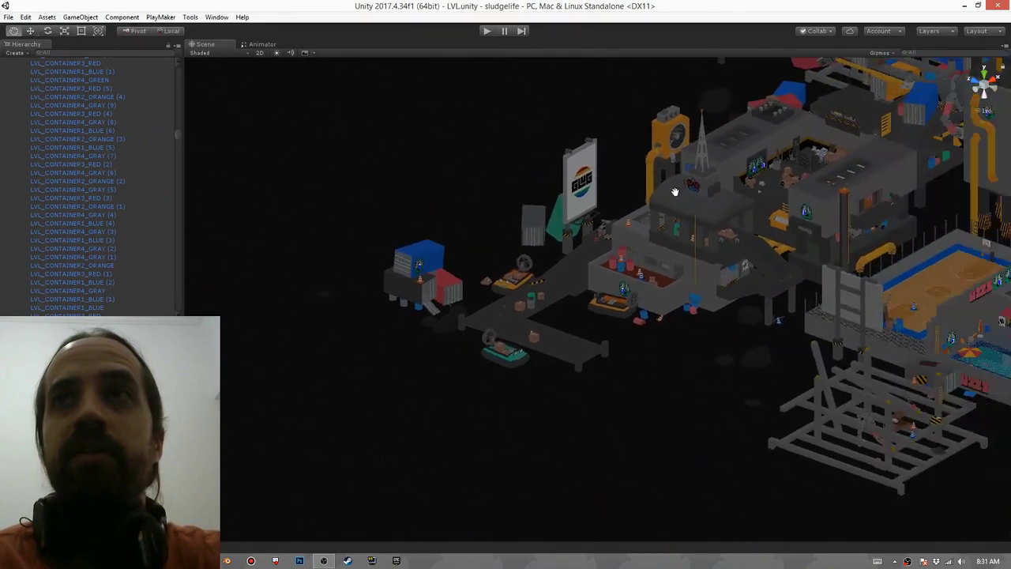
scroll(681, 178, "down", 6)
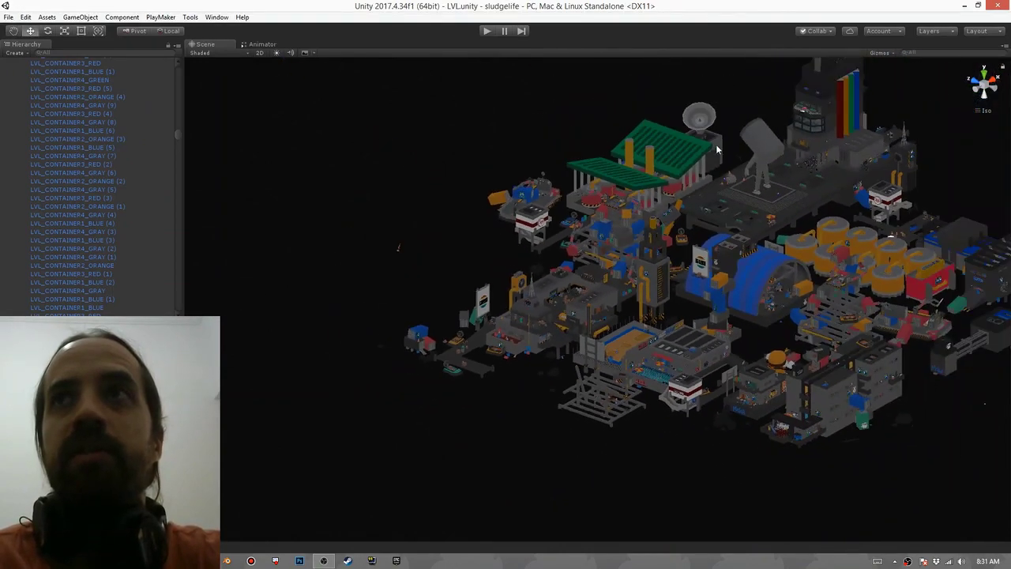
middle_click_drag(580, 206, 560, 243)
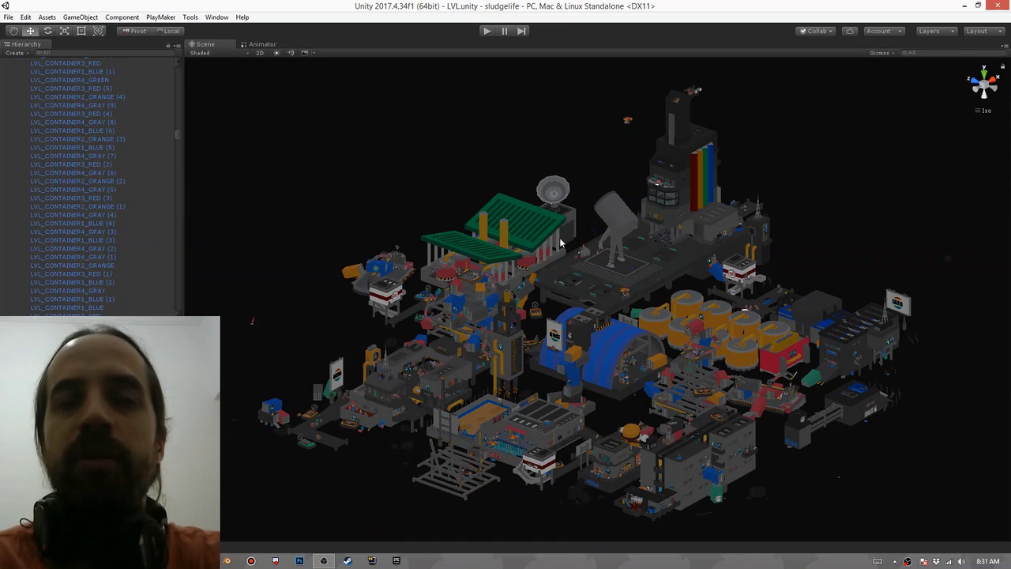
left_click_drag(561, 239, 590, 278, "alt")
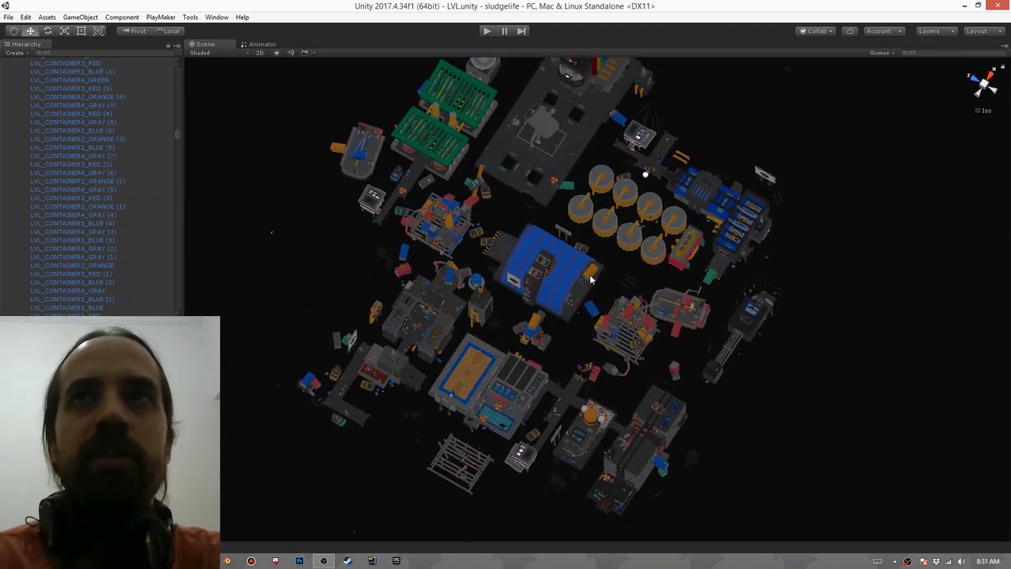
left_click_drag(702, 316, 721, 230, "alt")
left_click_drag(176, 135, 185, 68)
left_click(12, 155)
Examine the buildings around the basketball court, pool and burger restaurant more closely
scroll(586, 385, "up", 12)
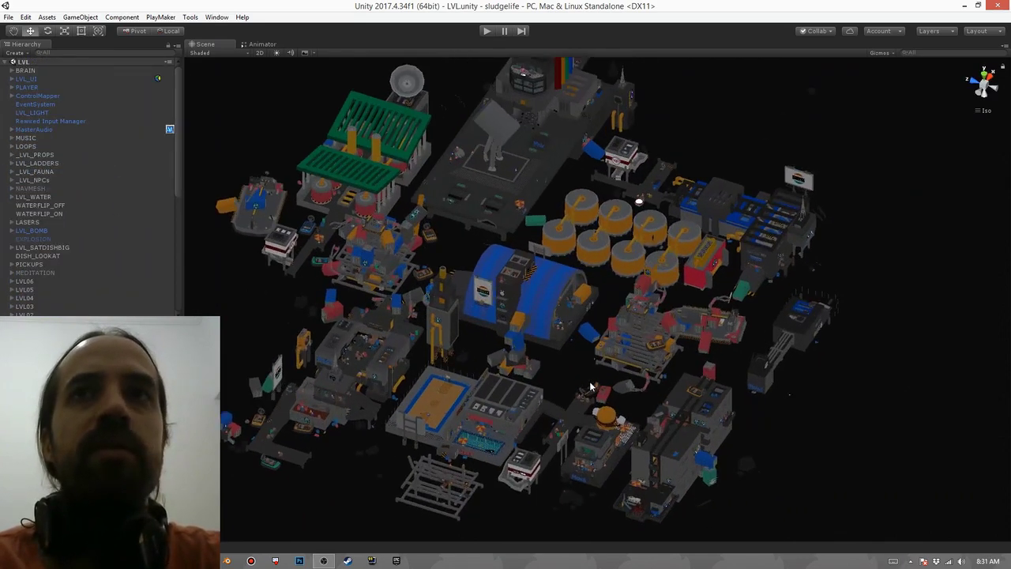
middle_click_drag(607, 379, 641, 282)
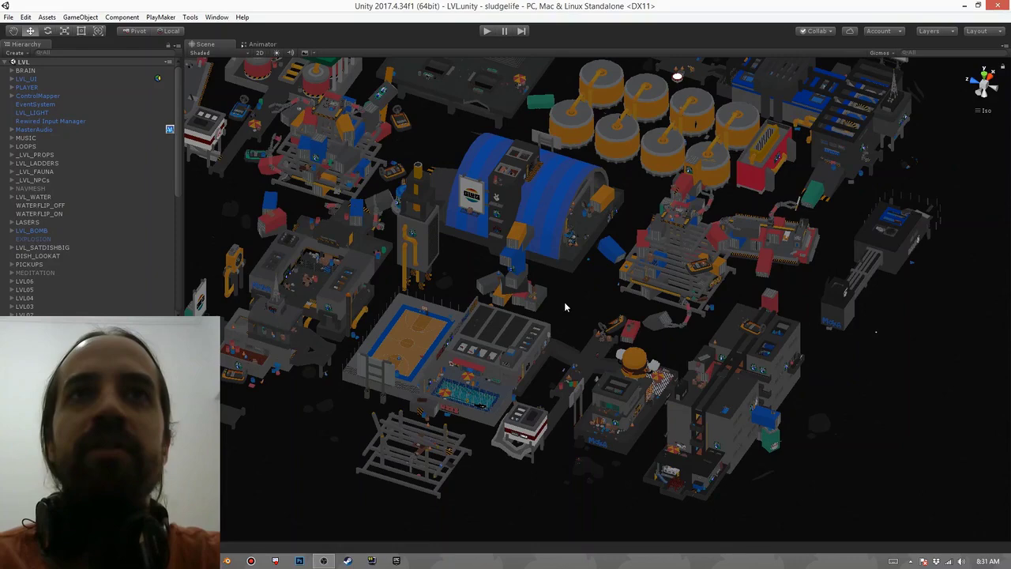
right_click_drag(598, 292, 608, 327)
scroll(446, 276, "up", 4)
middle_click_drag(608, 328, 564, 252)
scroll(564, 252, "down", 3)
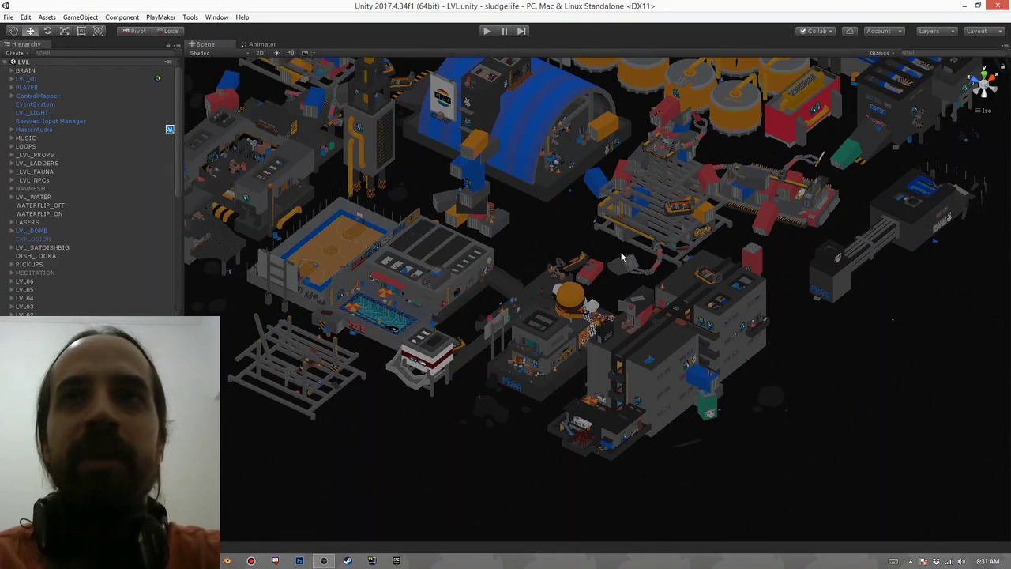
scroll(414, 258, "down", 1)
scroll(498, 188, "up", 2)
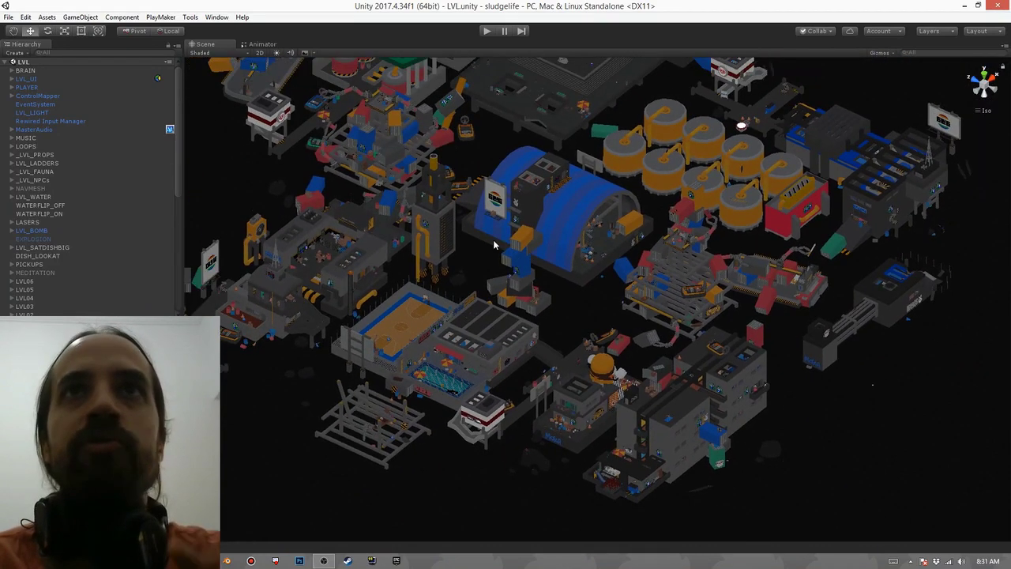
Select the groups LVL06 through LVL01, LVL00 and LVL04 in turn to inspect which geometry each contains
scroll(36, 237, "down", 3)
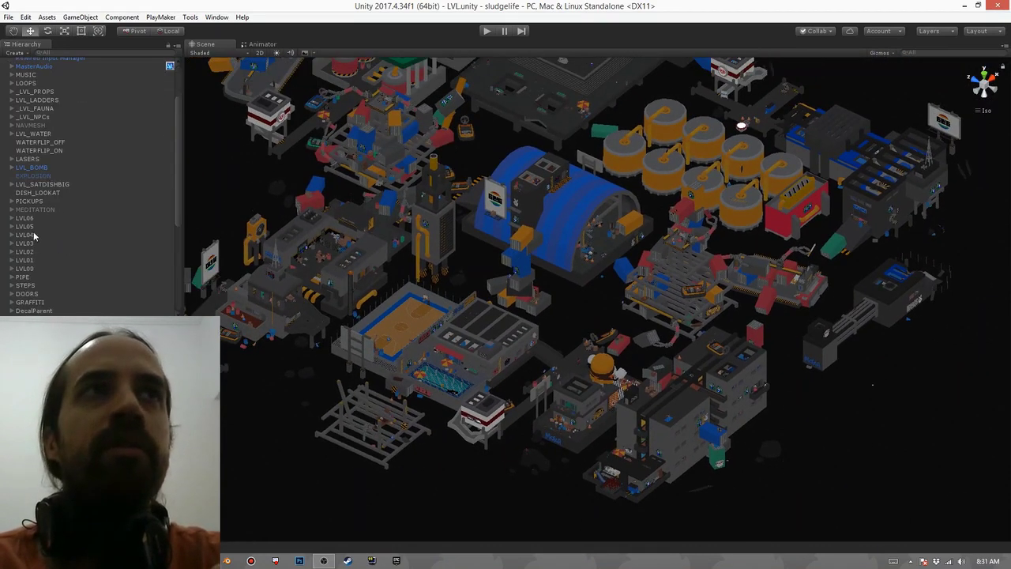
left_click(35, 219)
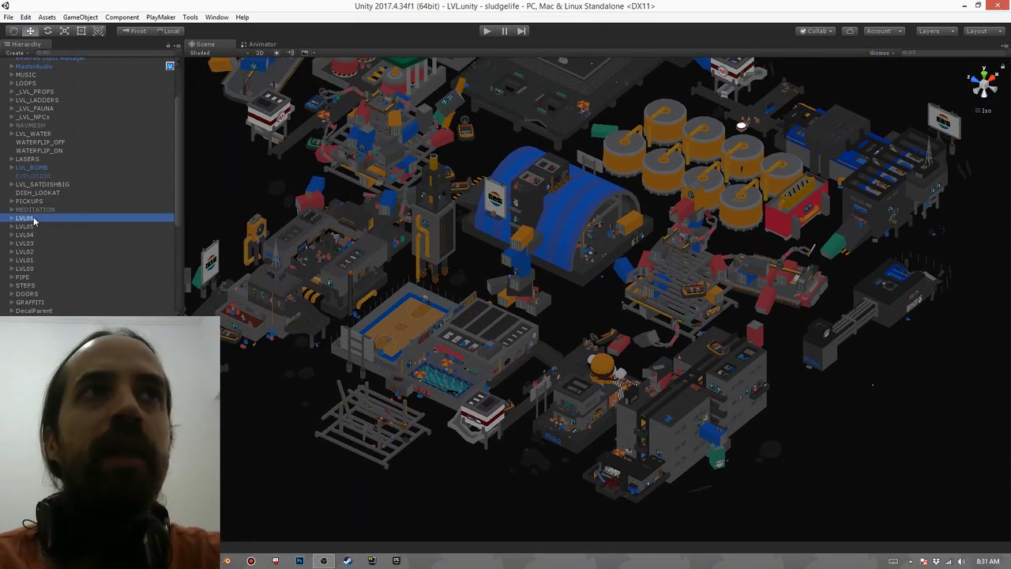
left_click(35, 260, "shift")
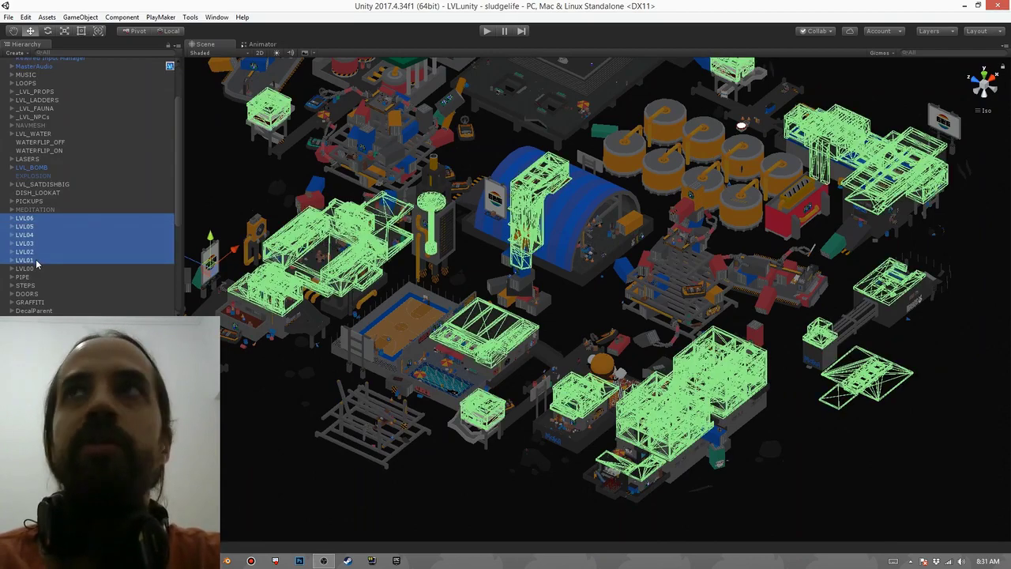
double_click(26, 268)
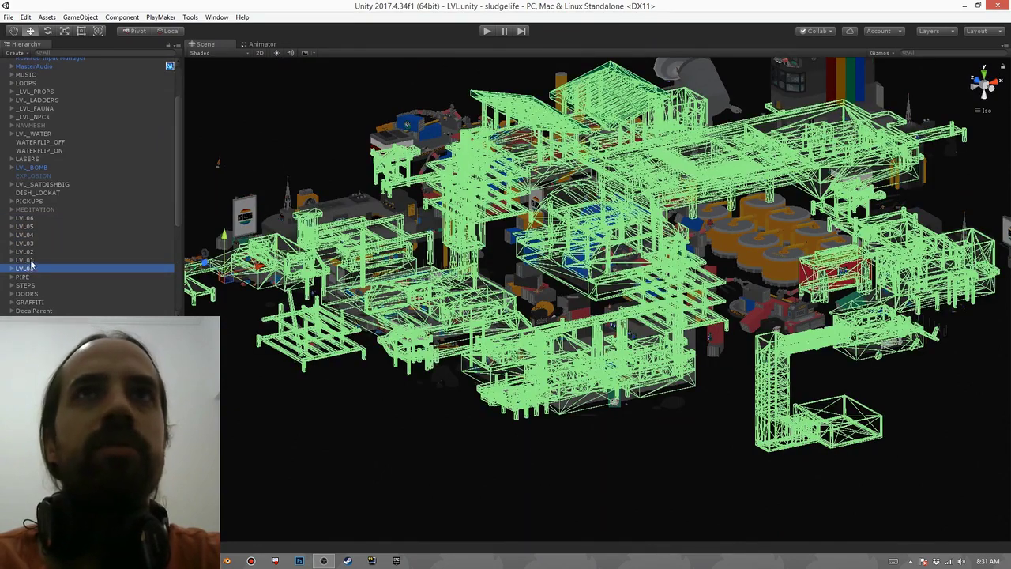
left_click(36, 235)
Examine the LVL04 tower, the apartment blocks and the pier area with the billboard and hovercraft
middle_click_drag(783, 140, 701, 259)
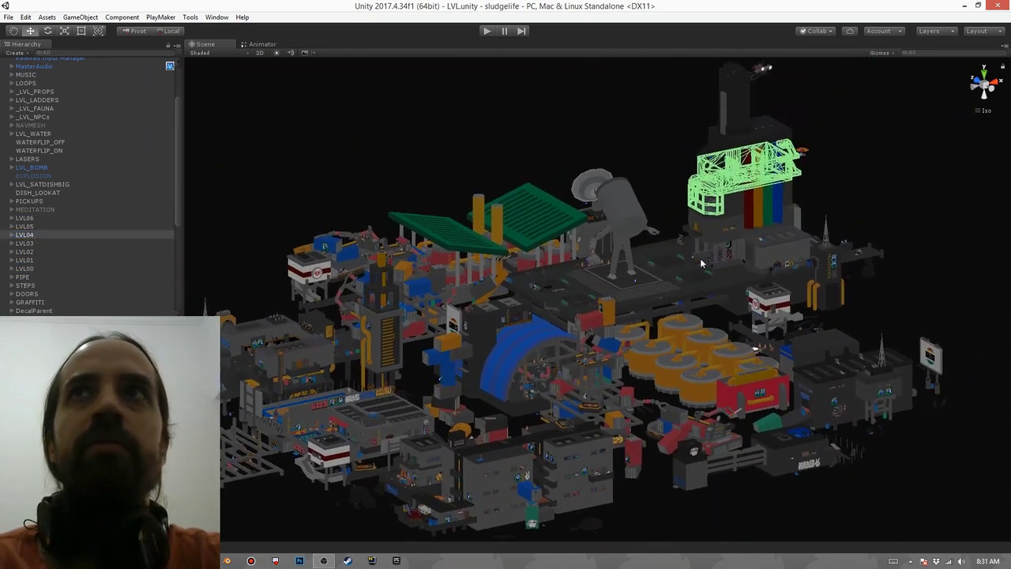
middle_click_drag(381, 347, 524, 232)
left_click_drag(523, 232, 618, 283, "alt")
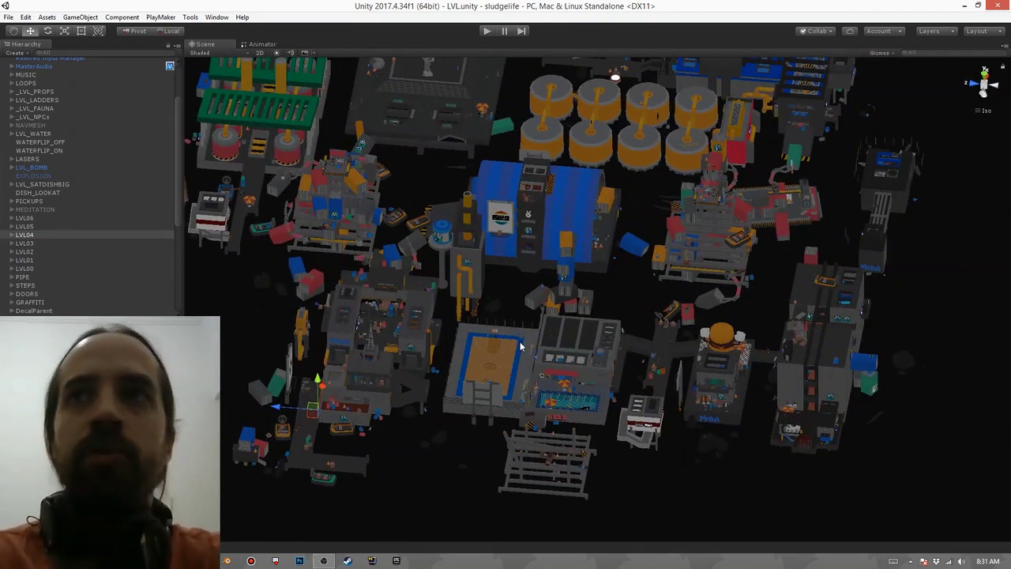
left_click_drag(922, 338, 643, 392, "alt")
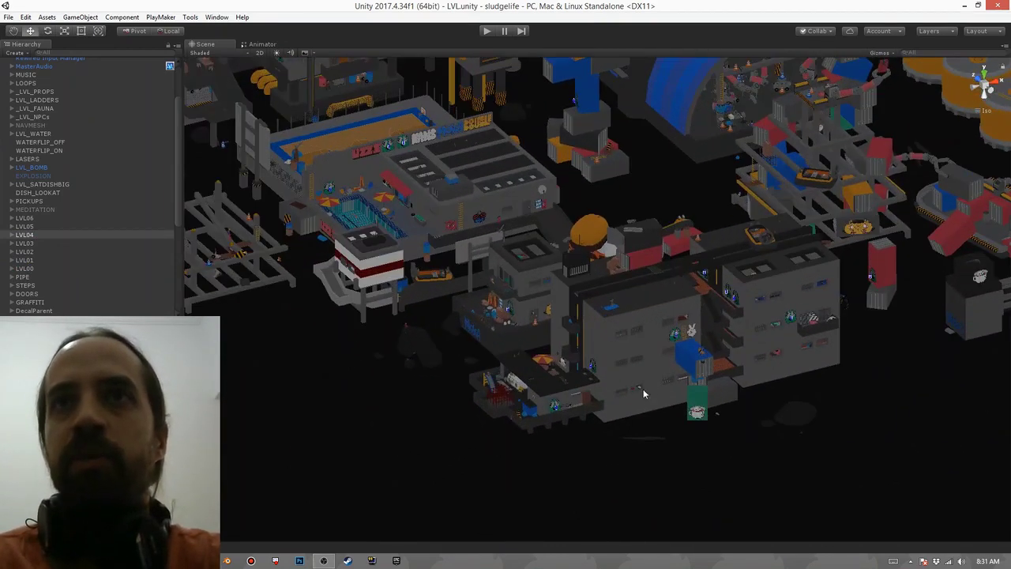
left_click_drag(359, 206, 614, 308, "alt")
scroll(568, 309, "up", 12)
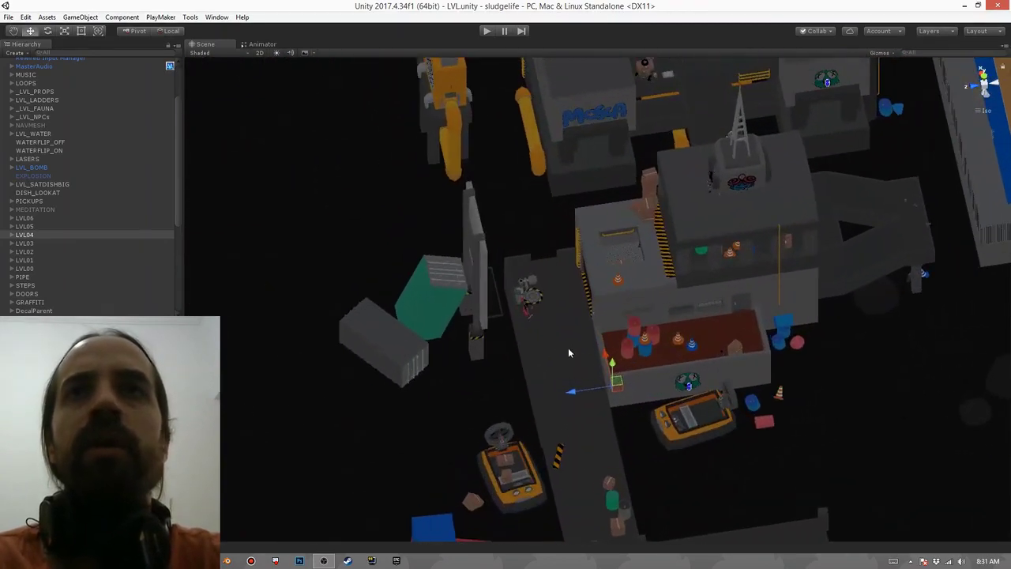
middle_click_drag(727, 392, 786, 356)
left_click_drag(786, 356, 702, 311, "alt")
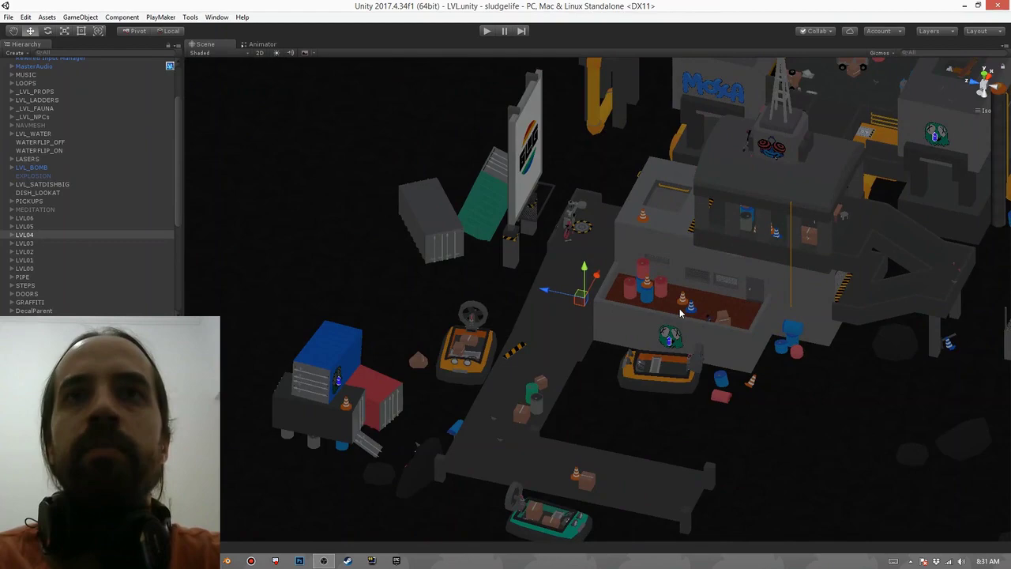
left_click_drag(459, 280, 464, 303, "alt")
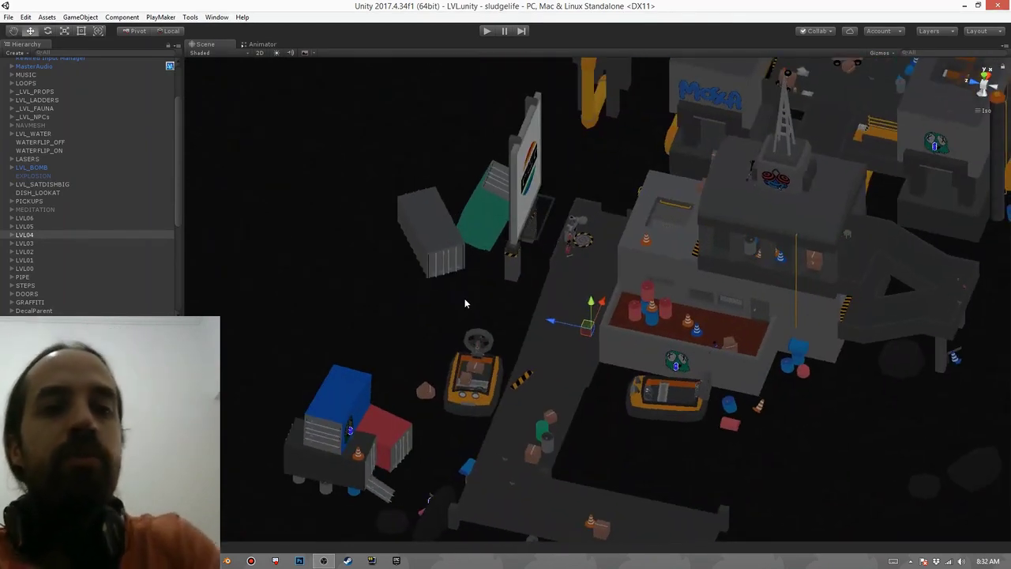
Enable Realtime CSG in Place mode and select the pier brush at the end beside the billboard
key("ctrl+F3")
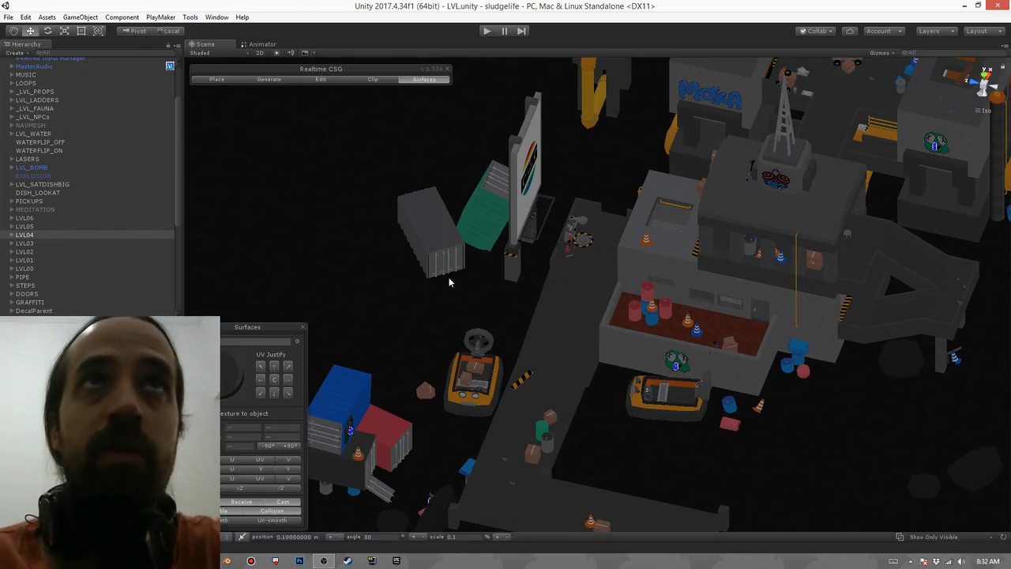
left_click_drag(611, 283, 651, 263, "alt")
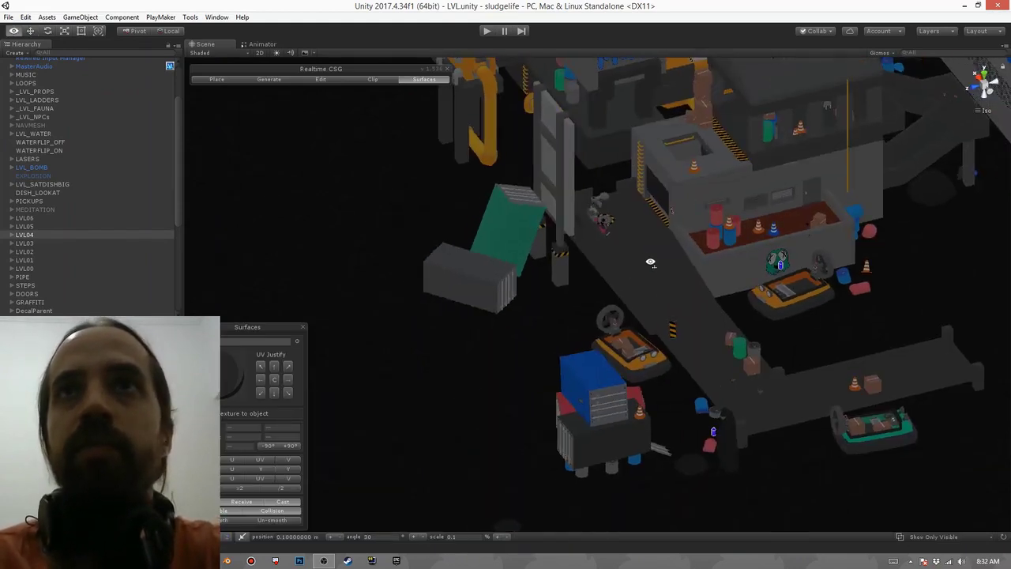
left_click(638, 246)
left_click(216, 79)
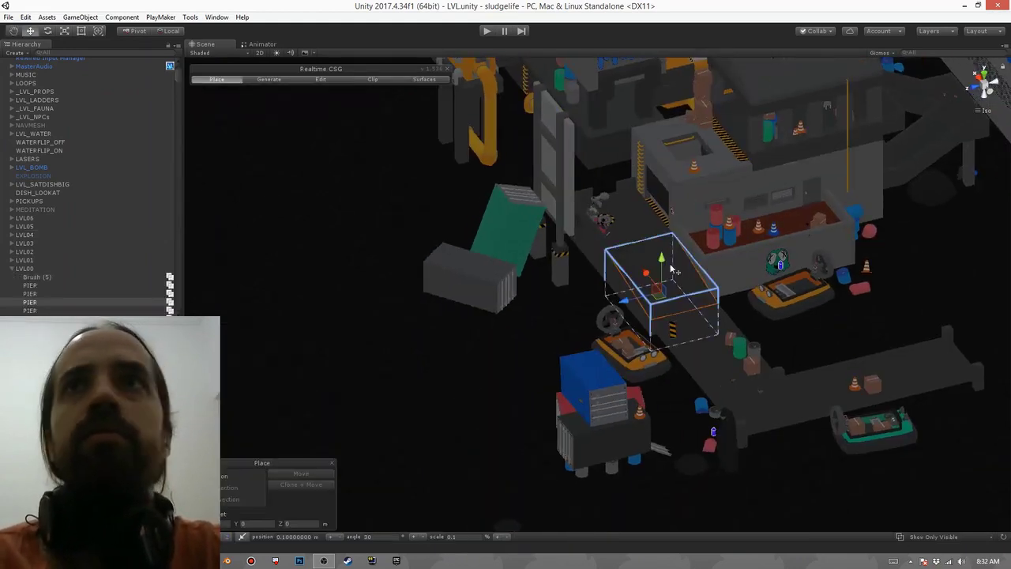
left_click(632, 227)
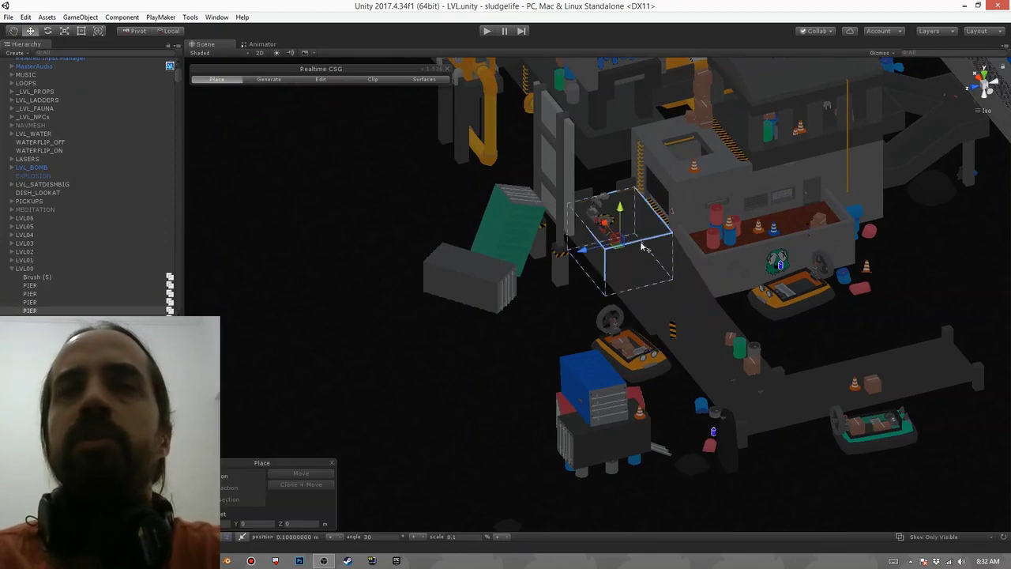
Look over the surrounding level from the pier past the basketball court and pool to the burger restaurant and back
left_click_drag(643, 248, 632, 286, "alt")
scroll(679, 289, "down", 5)
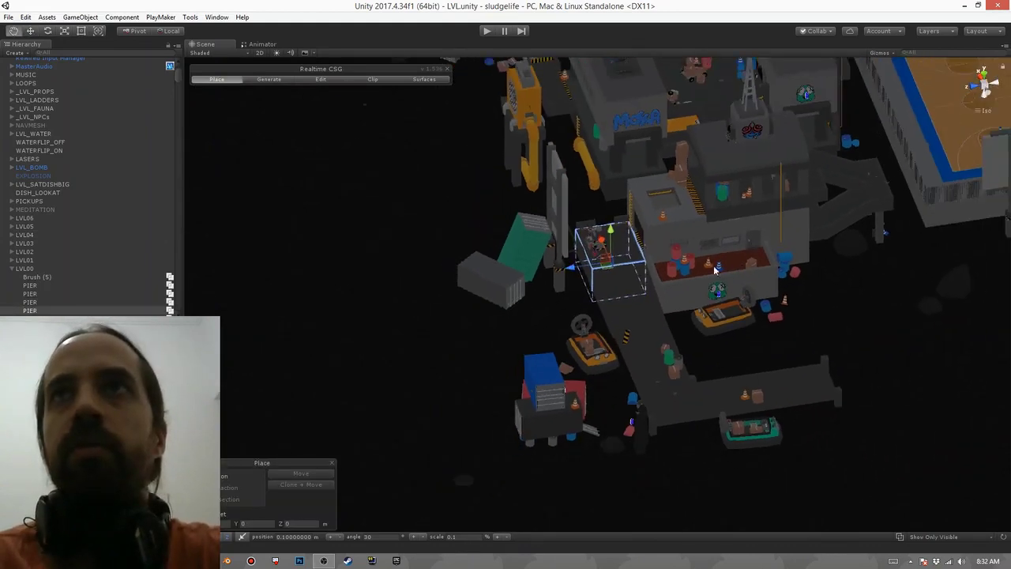
middle_click_drag(685, 291, 545, 356)
middle_click_drag(859, 259, 514, 315)
scroll(616, 304, "down", 5)
middle_click_drag(719, 287, 720, 338)
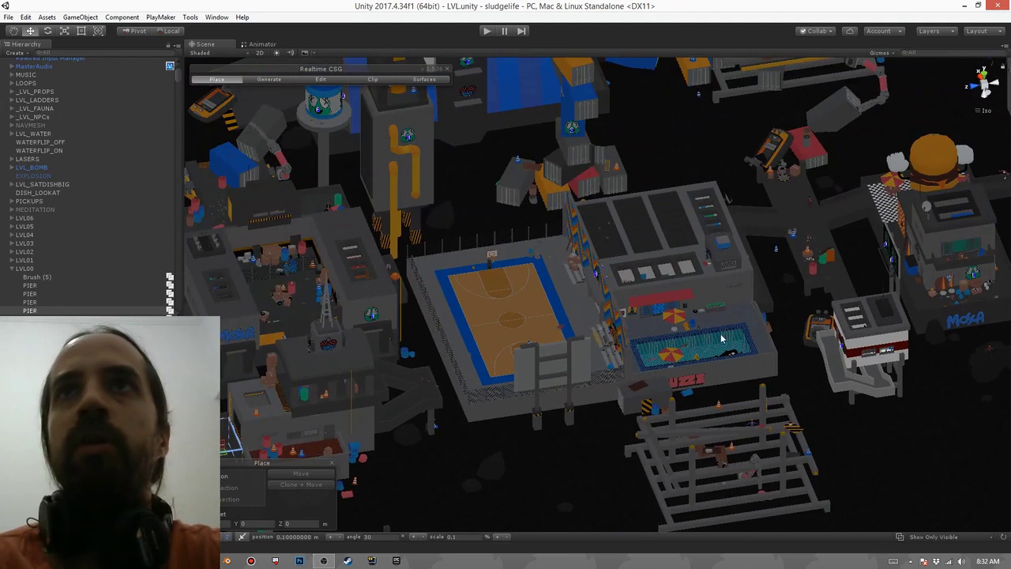
middle_click_drag(834, 207, 704, 247)
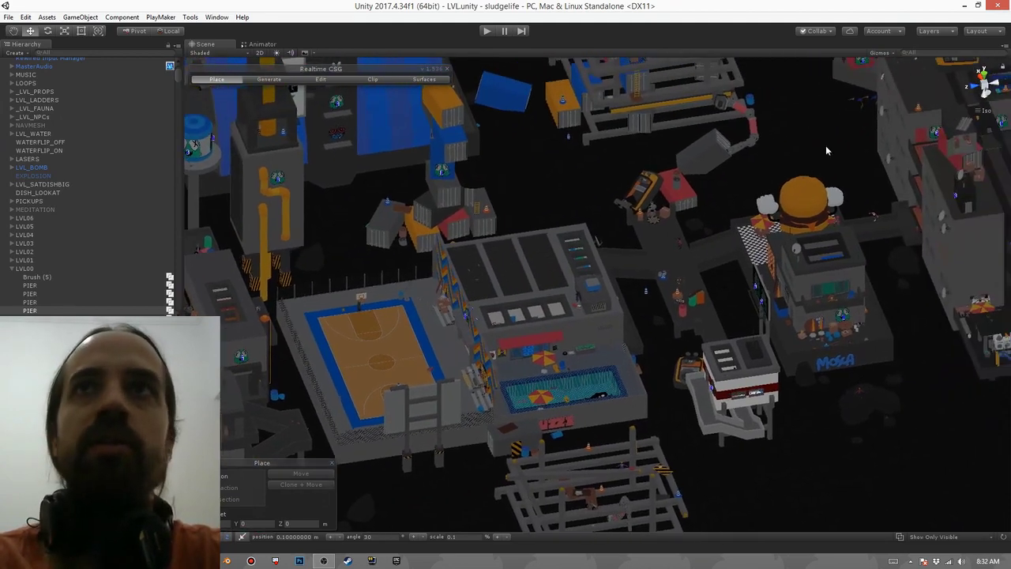
middle_click_drag(826, 151, 700, 192)
middle_click_drag(314, 377, 571, 214)
mouse_move(307, 410)
middle_mouse_down()
mouse_move(699, 248)
mouse_move(725, 274)
middle_mouse_up()
scroll(682, 222, "up", 6)
Duplicate the pier block and the nearby building's long wall brush, moving both copies into the empty space beyond the containers
key("ctrl+d")
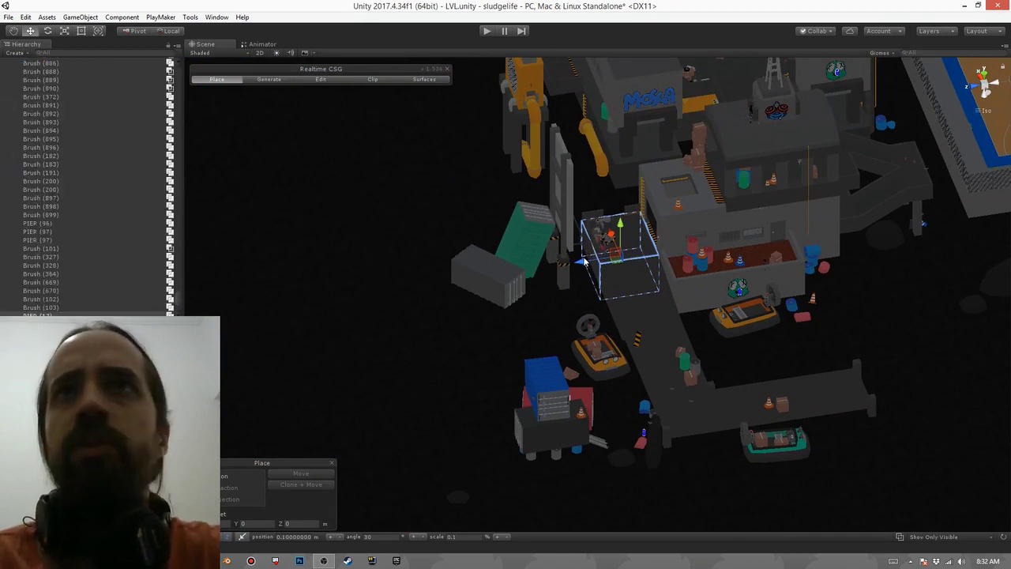
mouse_move(582, 264)
left_mouse_down()
mouse_move(411, 282)
mouse_move(455, 276)
left_mouse_up()
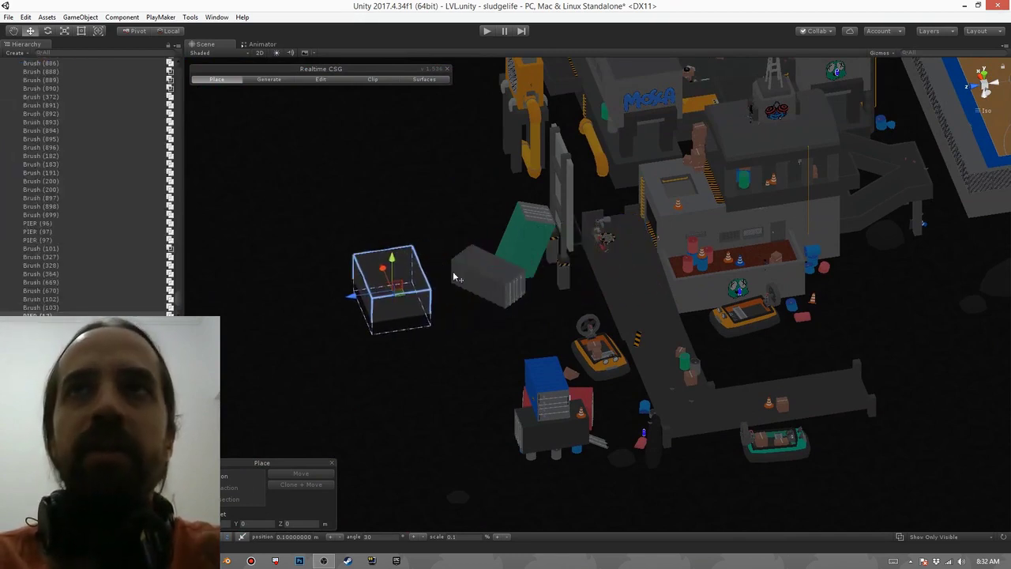
left_click(676, 236)
key("ctrl+d")
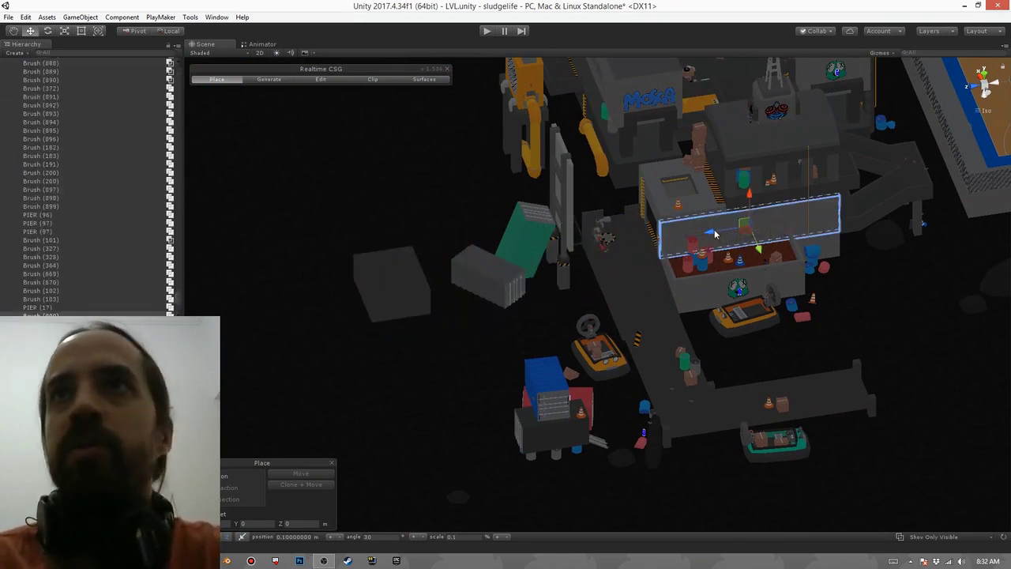
mouse_move(726, 246)
left_mouse_down()
mouse_move(428, 295)
mouse_move(446, 290)
left_mouse_up()
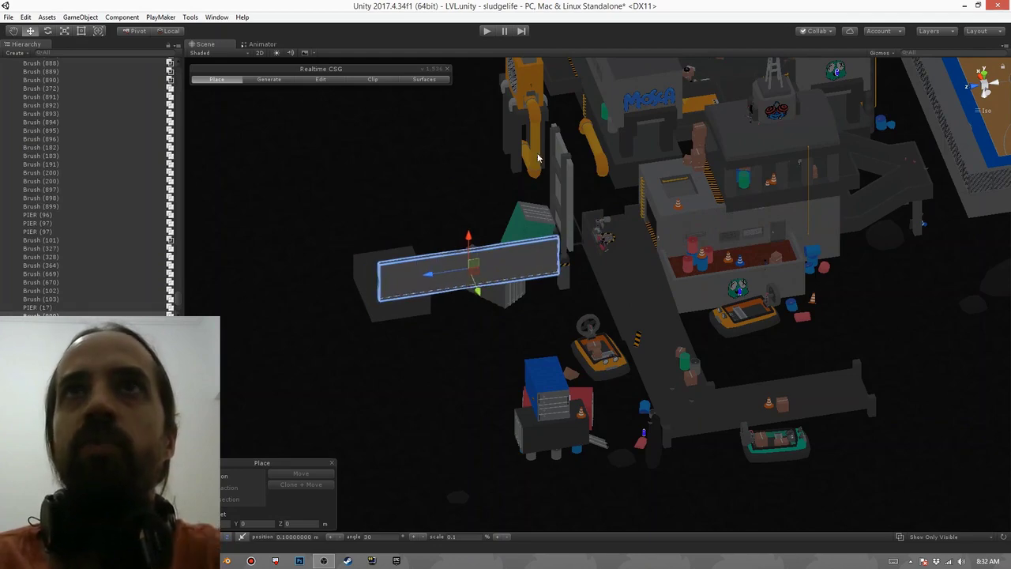
From the top view, align the copied wall with the block's edge and shorten it to 8.10 m to match the block
left_click(982, 72)
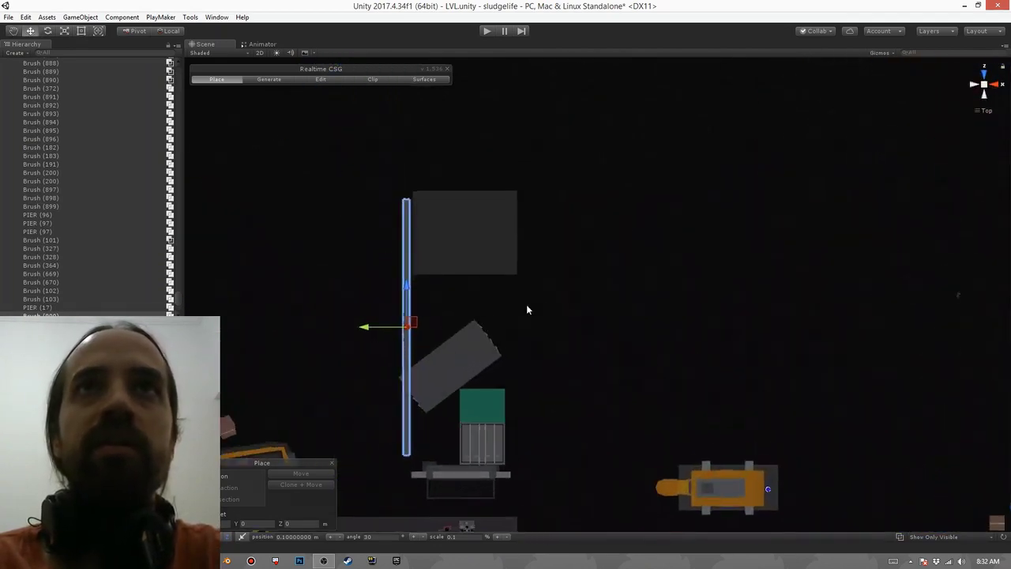
scroll(408, 269, "up", 5)
middle_click_drag(407, 269, 512, 272)
left_click_drag(422, 338, 435, 338)
left_click(65, 31)
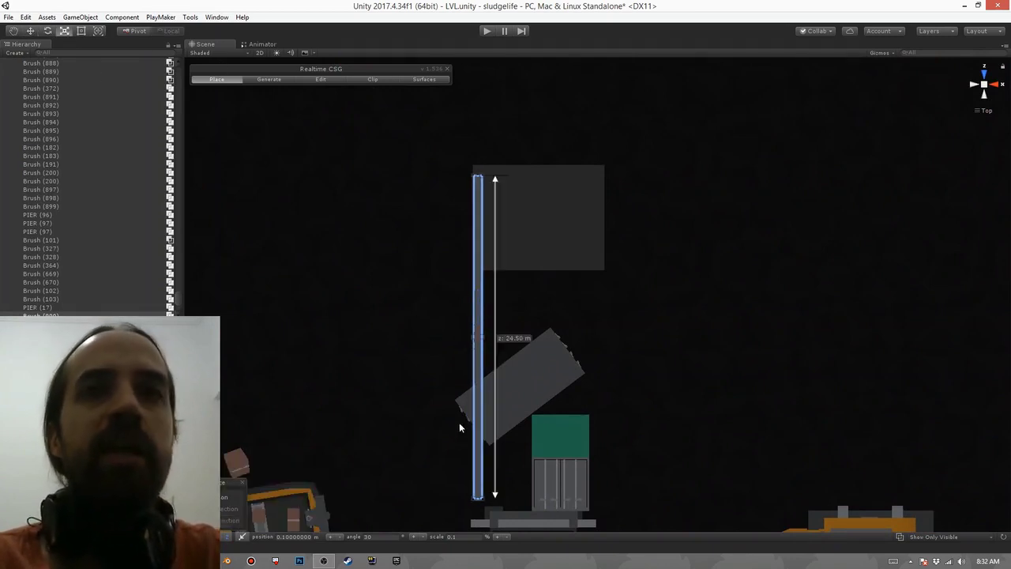
mouse_move(477, 496)
left_mouse_down()
mouse_move(484, 263)
mouse_move(481, 272)
left_mouse_up()
left_click_drag(475, 179, 477, 166)
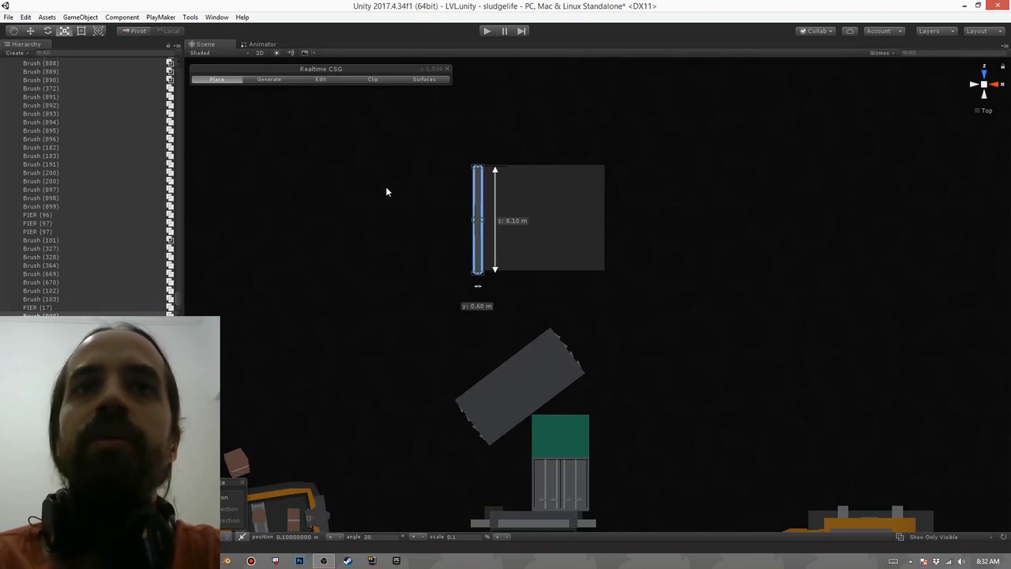
Duplicate the shortened wall so one copy stands along each of the block's two opposite edges
left_click(29, 31)
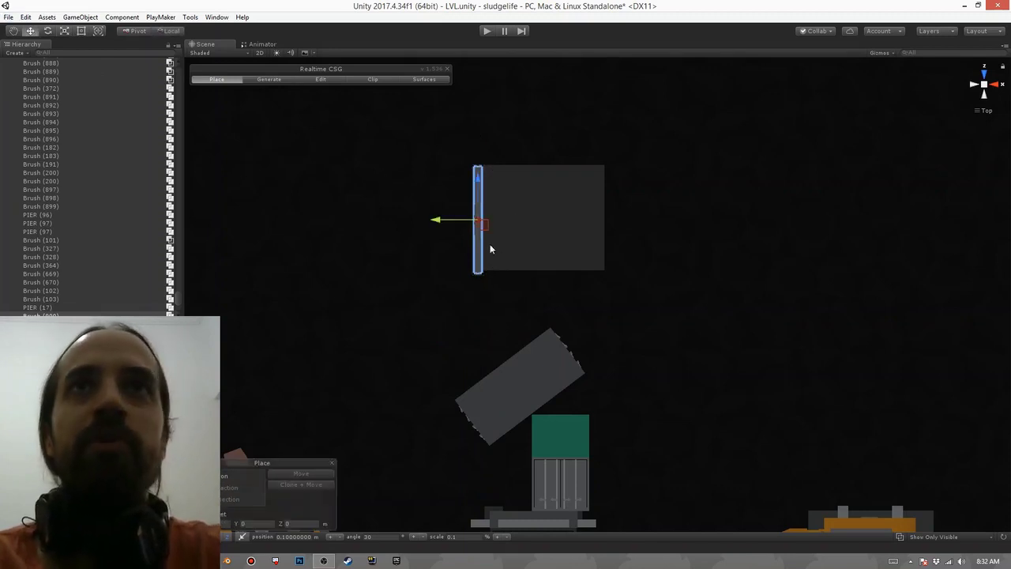
mouse_move(440, 226)
left_mouse_down()
mouse_move(559, 215)
mouse_move(437, 220)
left_mouse_up()
key("ctrl+d")
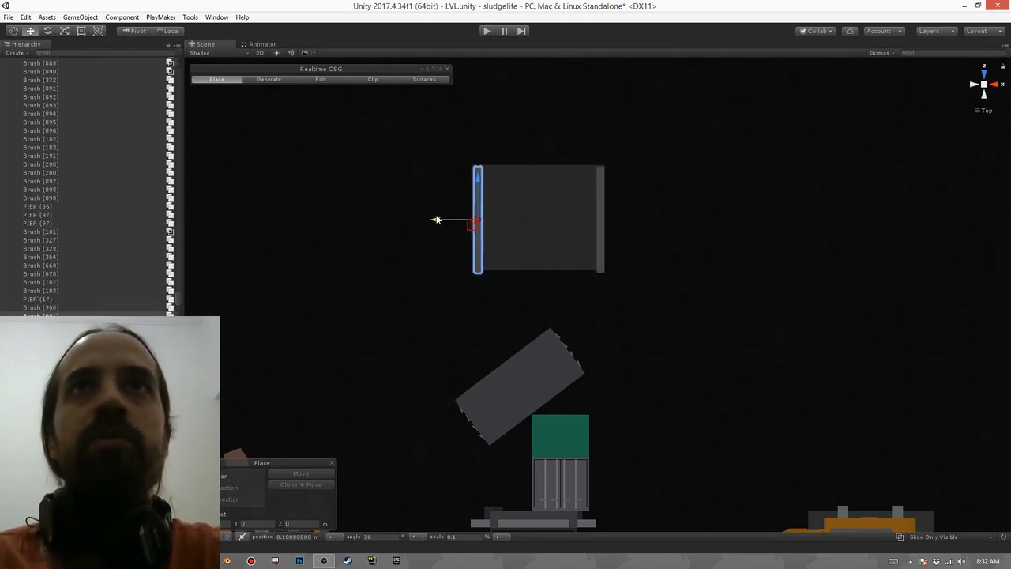
Duplicate the wall with its face toward the containers' end of the block, reduce the copy's height to 3.40 m and make it subtractive
left_click_drag(505, 219, 545, 191, "alt")
middle_click_drag(481, 256, 495, 410)
scroll(495, 410, "up", 5)
mouse_move(495, 410)
left_mouse_down("alt")
mouse_move(595, 291)
mouse_move(544, 361)
mouse_move(523, 234)
left_mouse_up("alt")
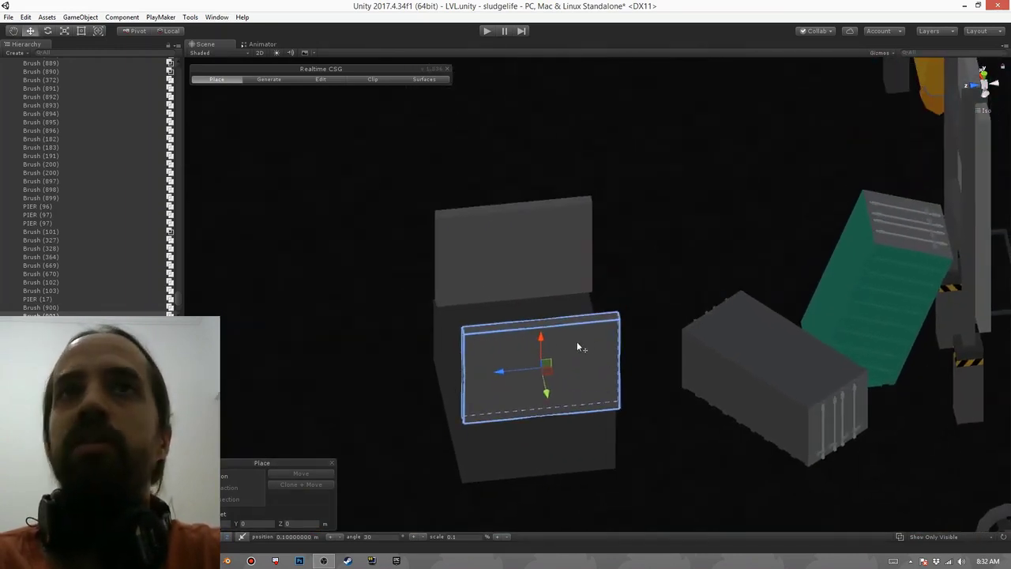
left_click_drag(576, 341, 531, 325, "alt")
key("ctrl+d")
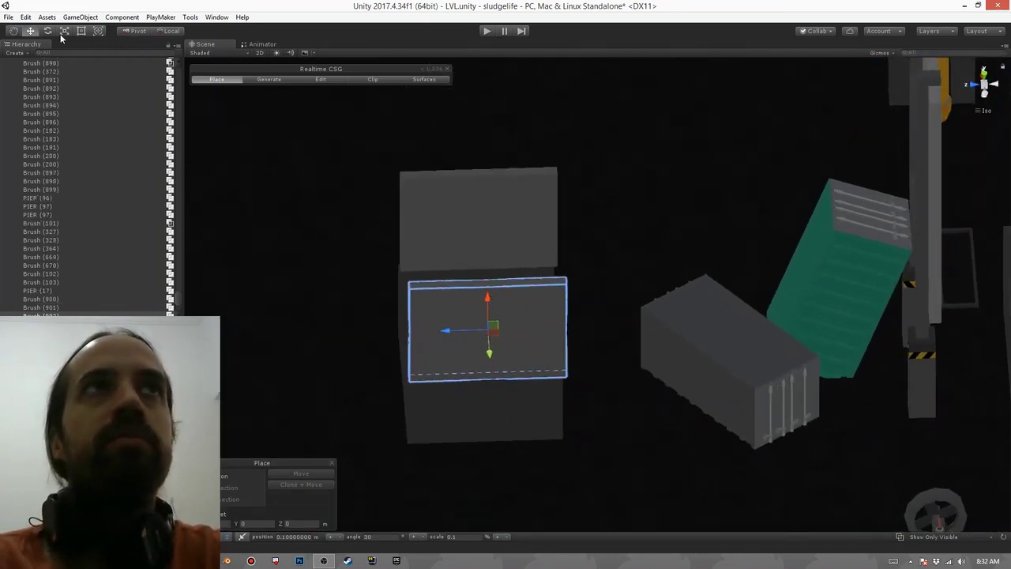
left_click(64, 30)
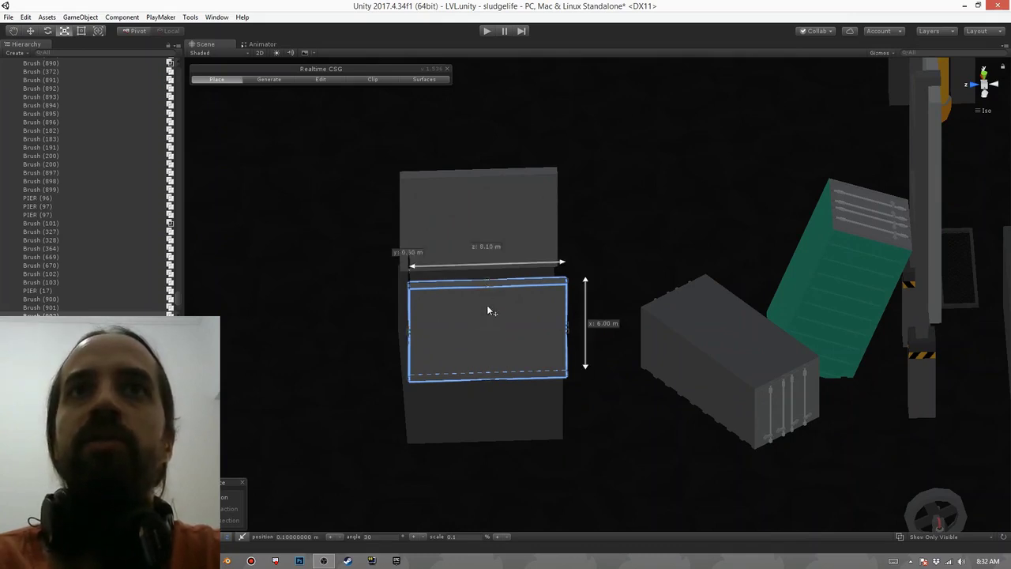
left_click_drag(493, 381, 490, 345)
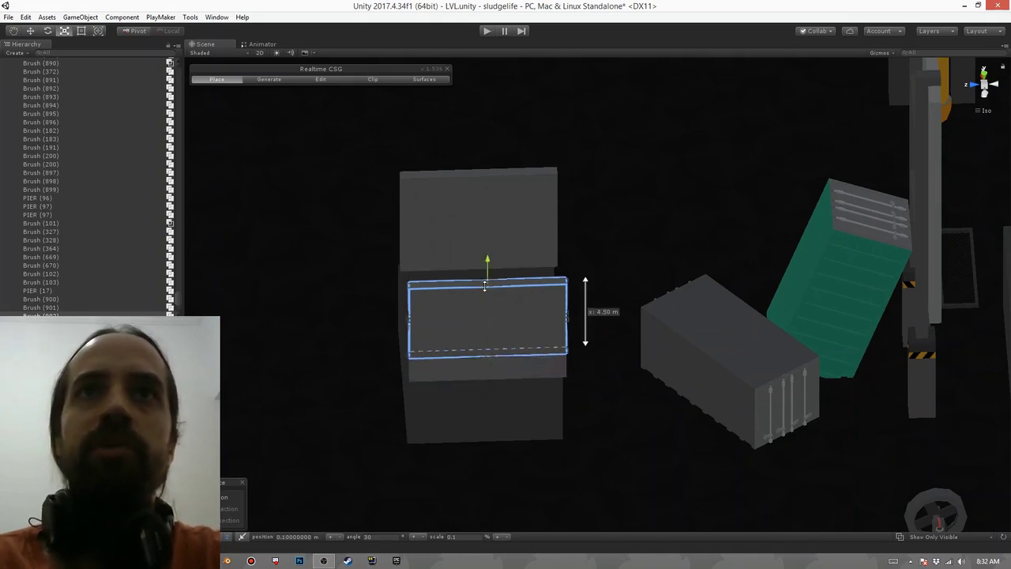
left_click_drag(485, 278, 490, 316)
left_click(225, 510)
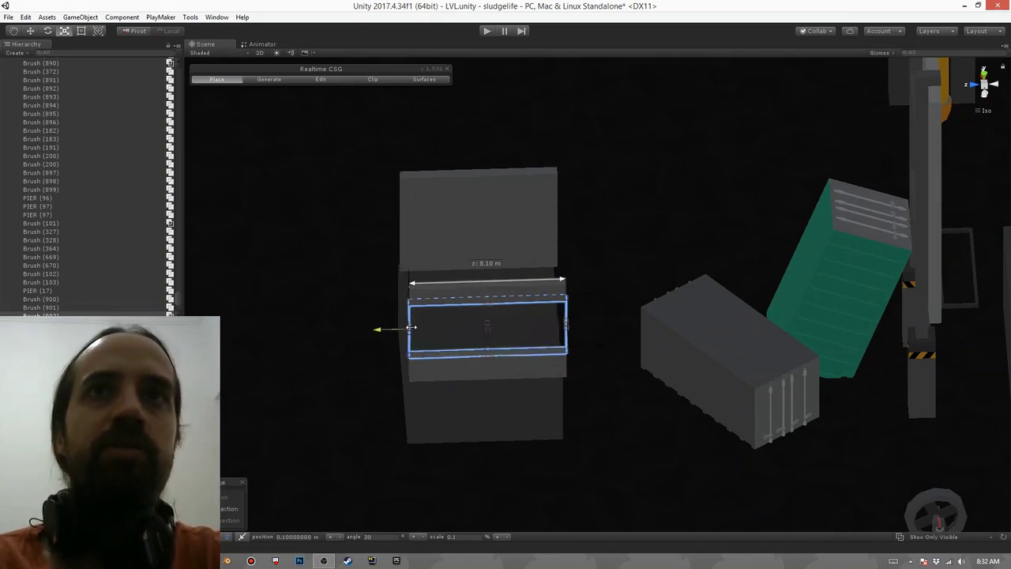
Narrow the subtractive brush to 3.40 m wide and reduce its height to 2.60 m to form a window opening
left_click_drag(409, 329, 456, 332)
left_click_drag(538, 331, 519, 331)
right_click_drag(593, 343, 284, 179)
middle_click_drag(284, 179, 564, 339)
middle_click_drag(418, 301, 467, 352)
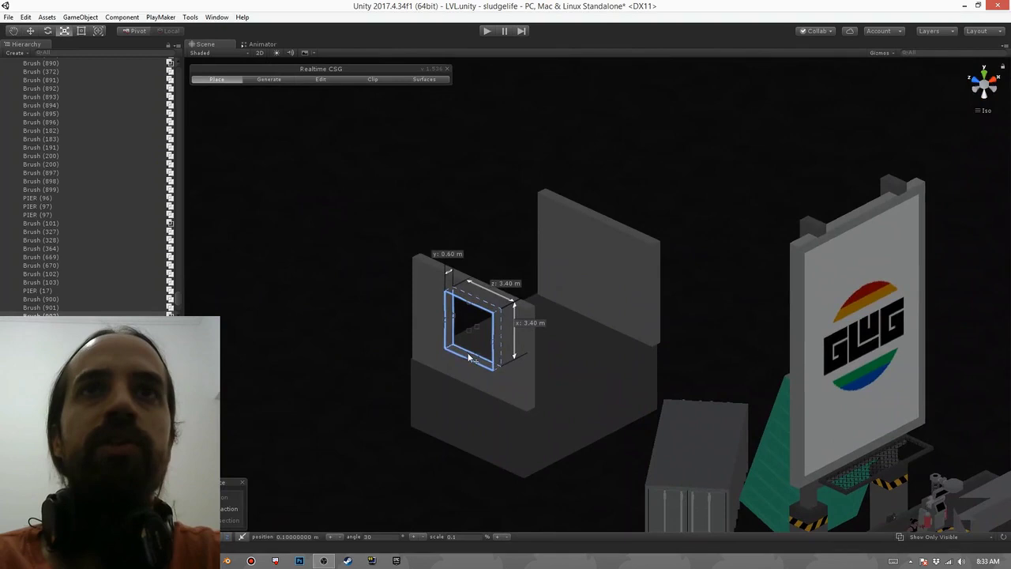
left_click_drag(467, 353, 473, 342)
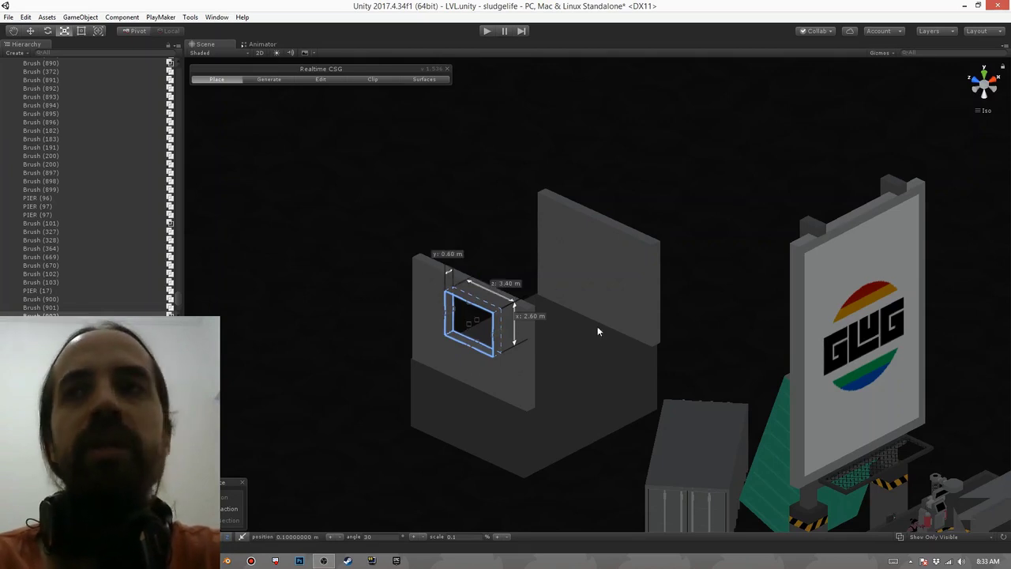
Look over the new block and its window wall in relation to the pier and the wider level
scroll(603, 330, "down", 6)
middle_click_drag(604, 330, 515, 338)
mouse_move(597, 362)
right_mouse_down()
mouse_move(576, 355)
mouse_move(791, 338)
right_mouse_up()
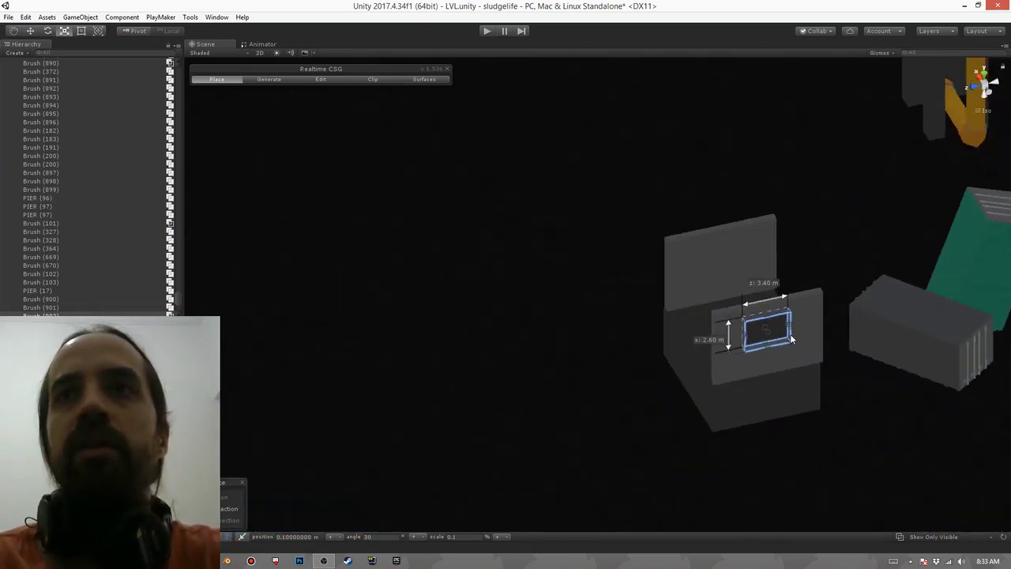
left_click_drag(790, 338, 669, 341, "alt")
left_click_drag(530, 298, 568, 293, "alt")
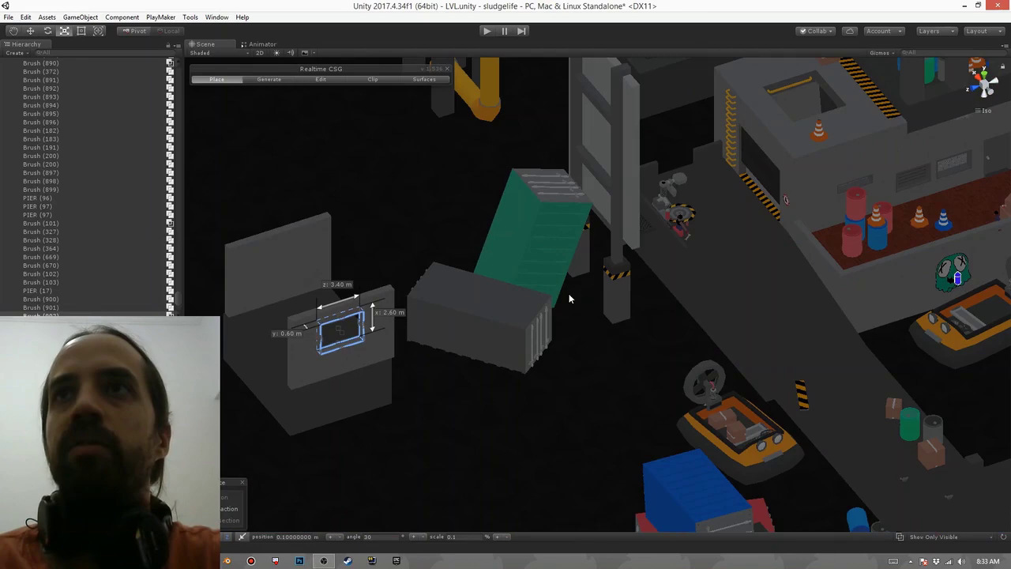
scroll(682, 299, "down", 10)
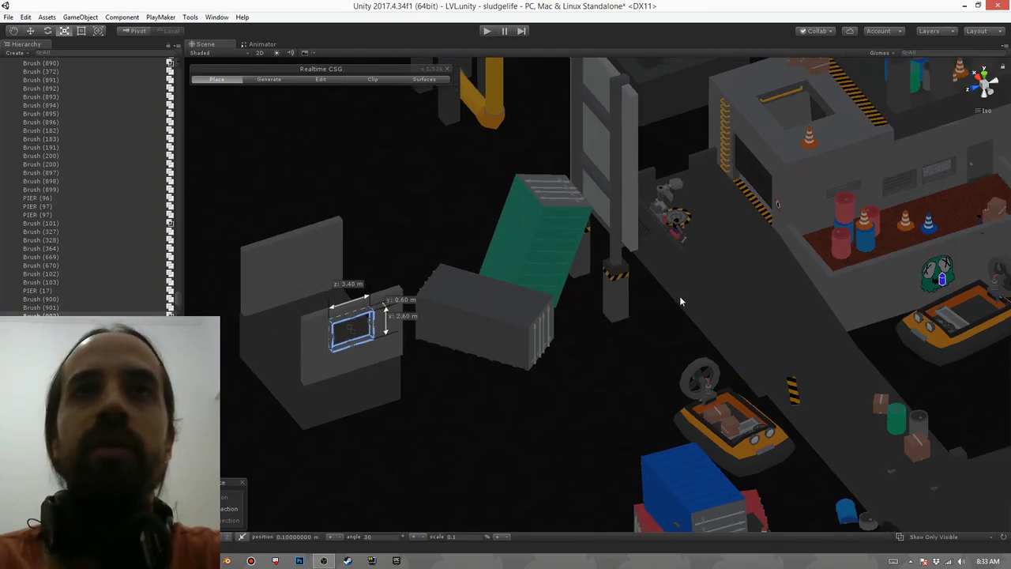
scroll(696, 284, "down", 5)
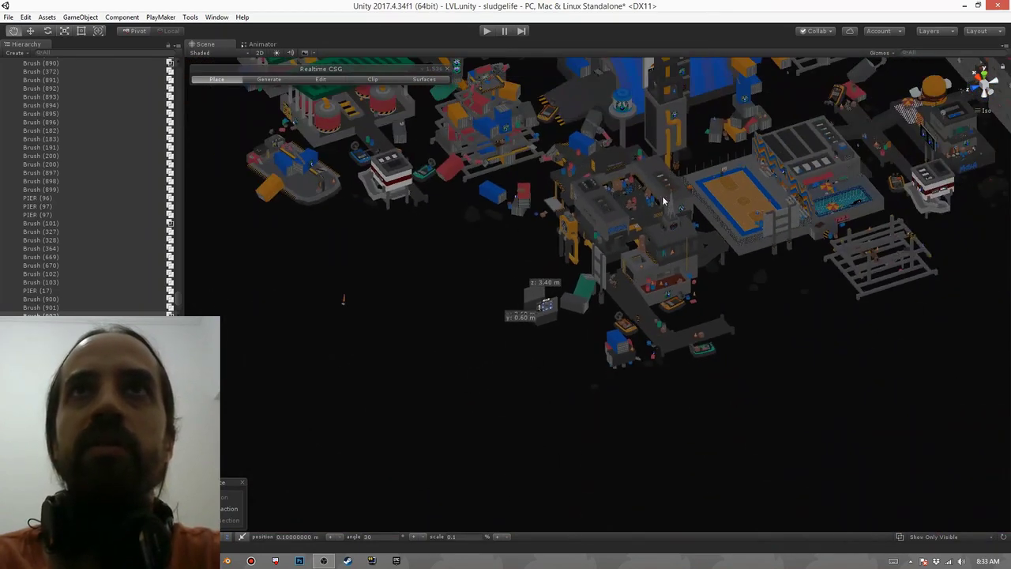
middle_click_drag(667, 177, 648, 336)
scroll(649, 304, "down", 4)
mouse_move(645, 259)
middle_mouse_down()
mouse_move(554, 341)
mouse_move(717, 286)
middle_mouse_up()
scroll(679, 288, "up", 8)
middle_click_drag(630, 375, 625, 293)
scroll(622, 297, "up", 8)
mouse_move(610, 455)
middle_mouse_down()
mouse_move(608, 376)
mouse_move(635, 237)
middle_mouse_up()
scroll(634, 227, "up", 7)
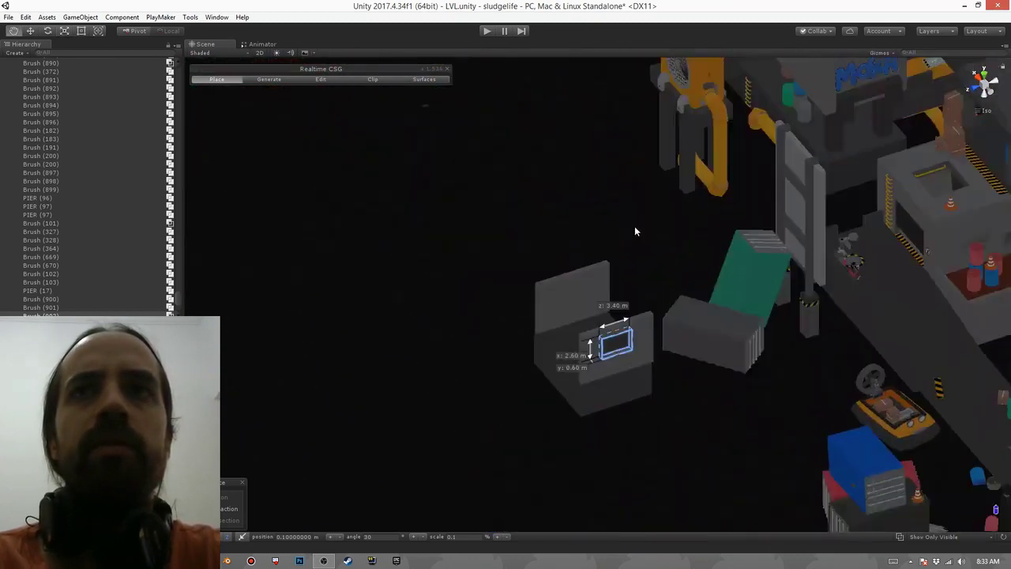
Apply the leopard-print rug material to the block's upper surface between the two walls
mouse_move(634, 226)
left_mouse_down("alt")
mouse_move(595, 310)
mouse_move(585, 264)
mouse_move(548, 277)
left_mouse_up("alt")
scroll(586, 264, "up", 5)
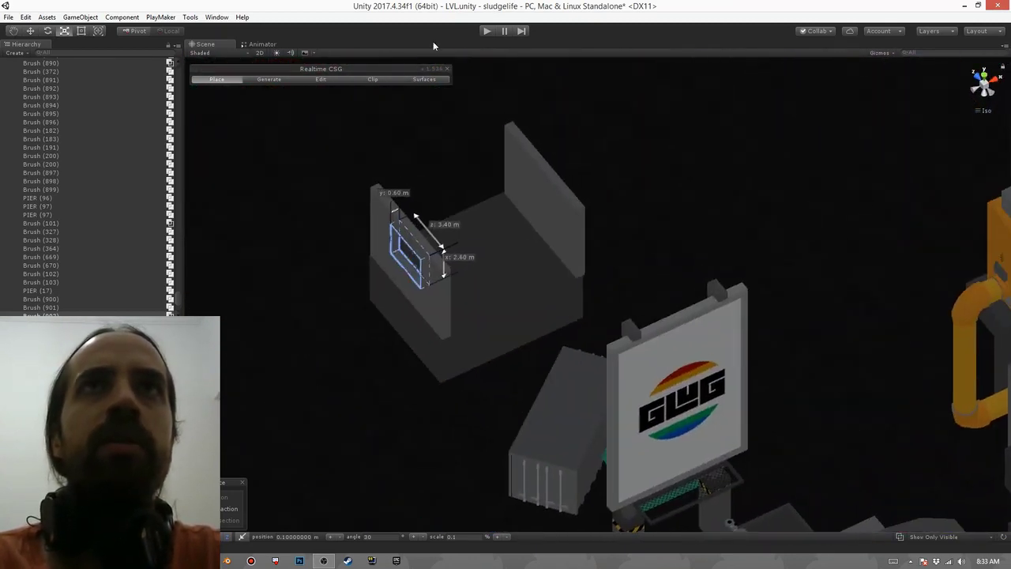
left_click(429, 77)
left_click(499, 266)
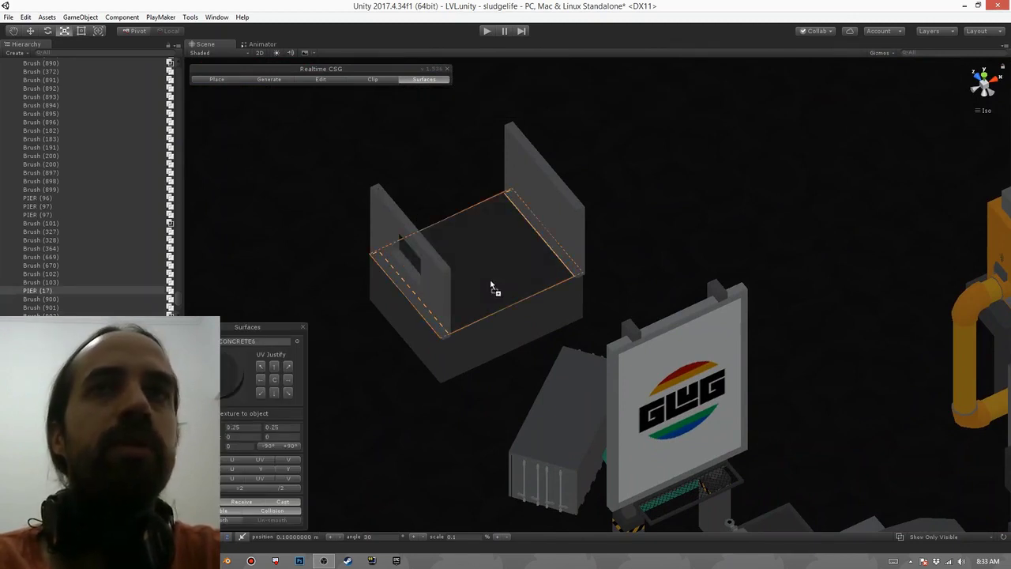
left_click_drag(491, 287, 507, 276)
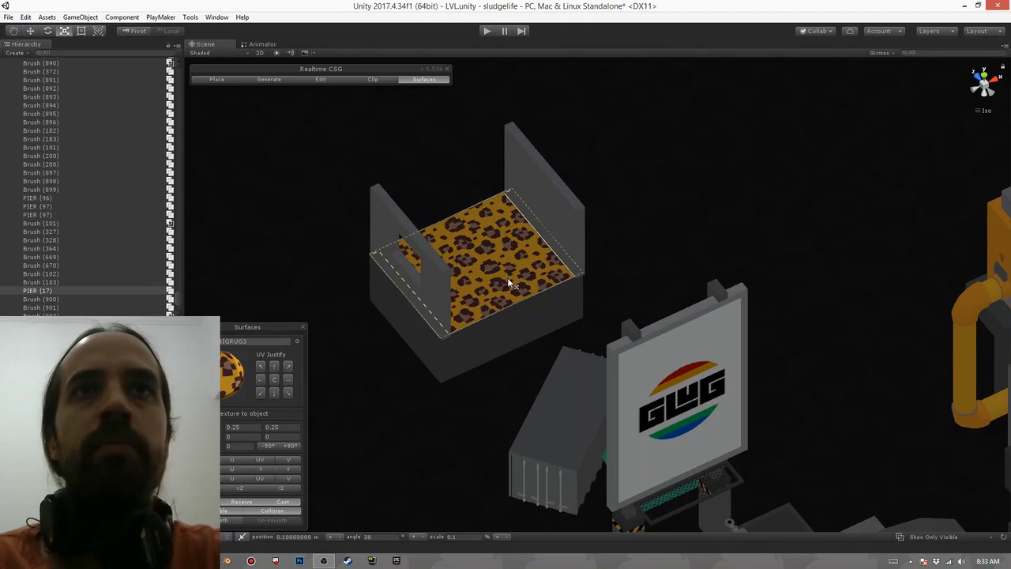
Hide the Realtime CSG overlay and place a LVL_BOAT1 boat beside the leopard-floored building's open side
scroll(507, 277, "down", 5)
left_click_drag(421, 306, 726, 296, "alt")
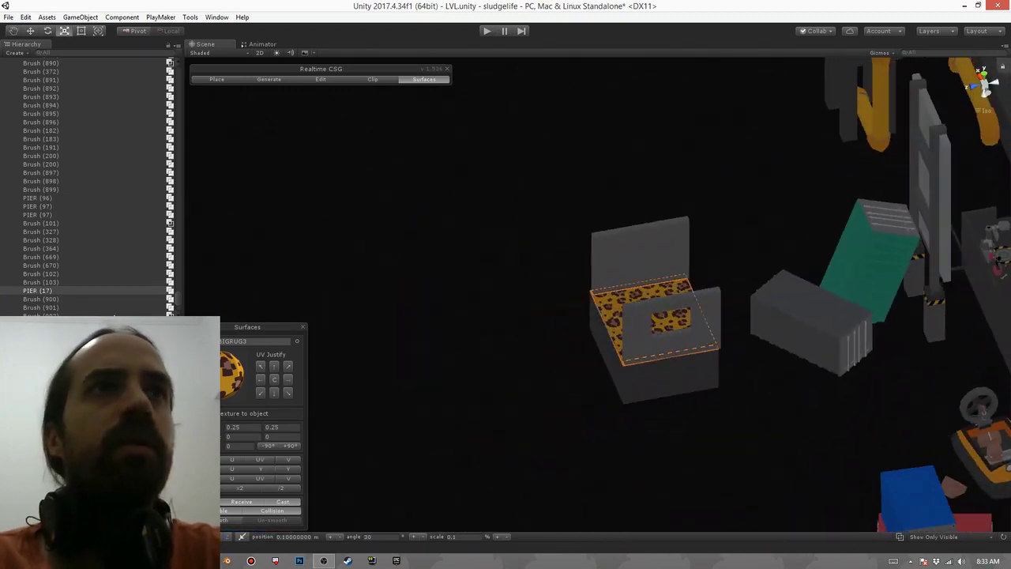
key("ctrl+F3")
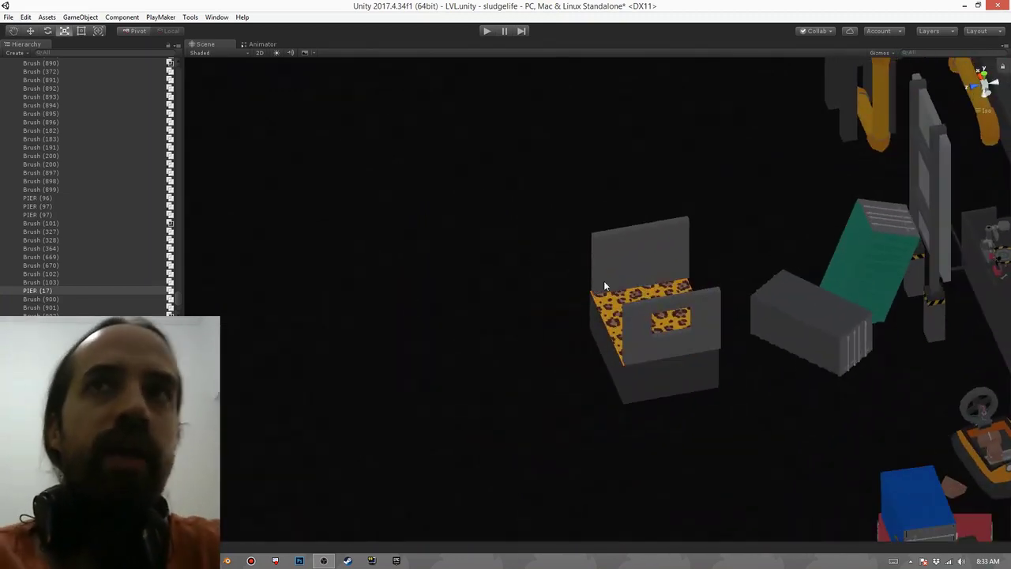
middle_click_drag(876, 305, 620, 325)
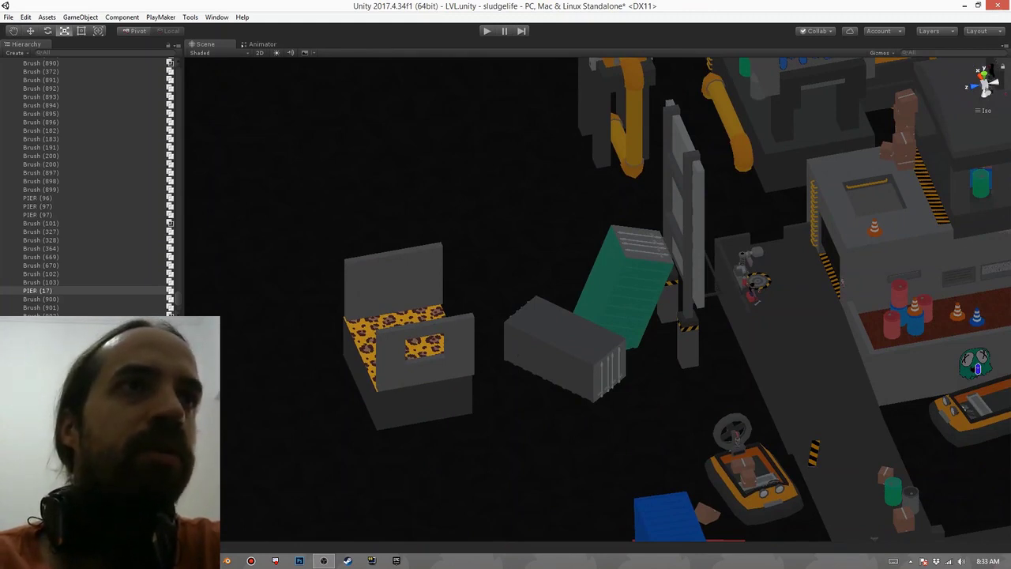
mouse_move(289, 403)
left_mouse_down()
mouse_move(308, 414)
mouse_move(305, 406)
left_mouse_up()
Rotate the boat so it lies lengthwise along the building's open side
left_click(31, 32)
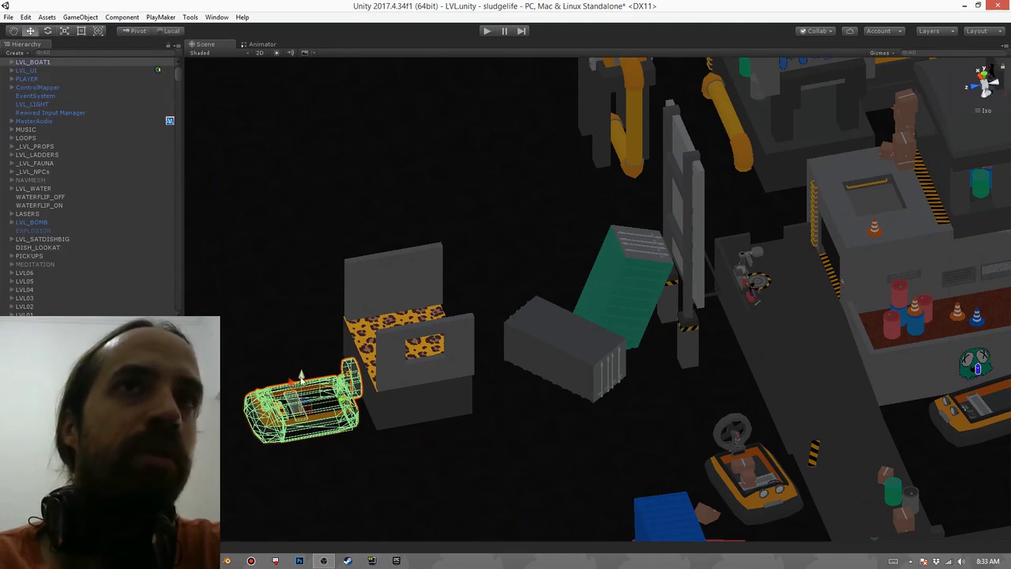
left_click(47, 30)
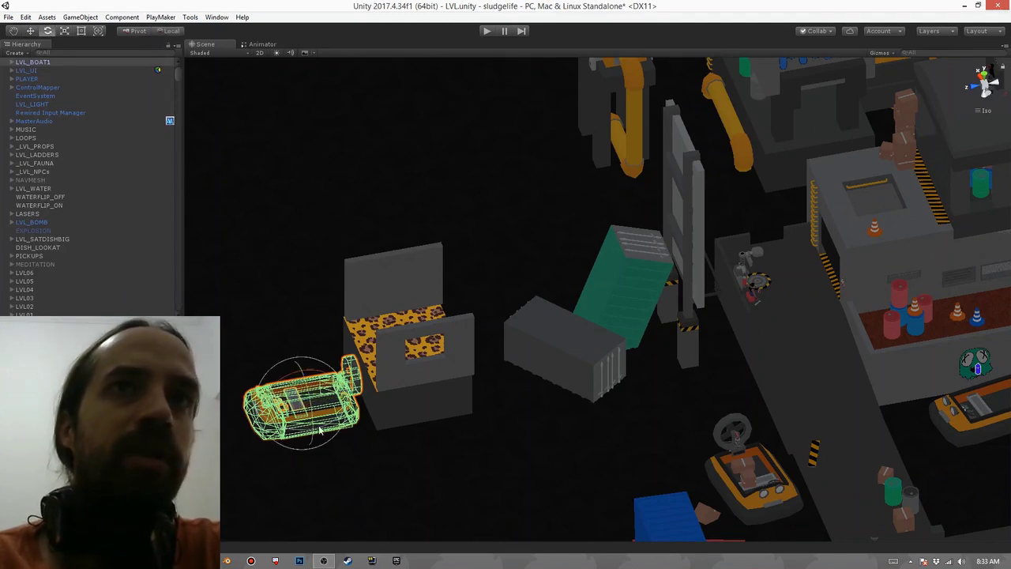
left_click_drag(319, 430, 492, 345)
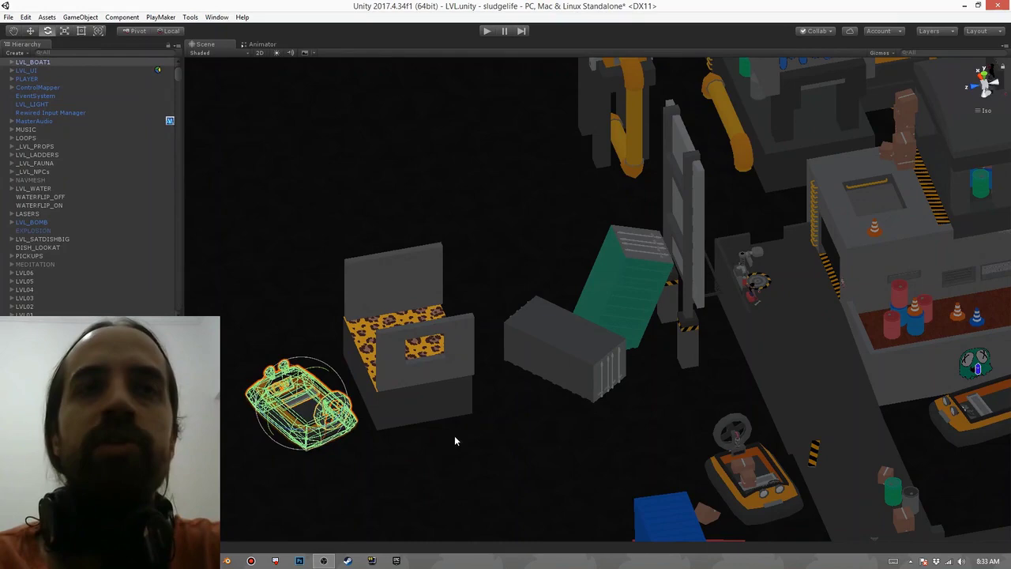
left_click(454, 436)
Add a PROP_BARREL_GRAY barrel at the boat, raise it and shift it between the boat and the building
left_click_drag(454, 436, 629, 362, "alt")
scroll(601, 327, "up", 6)
middle_click_drag(573, 355, 485, 400)
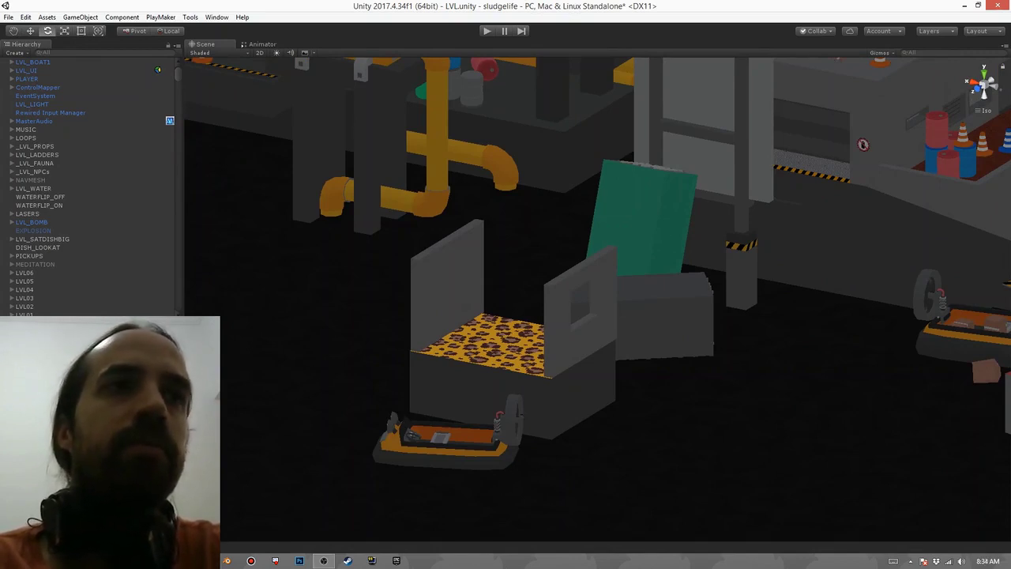
left_click(470, 426)
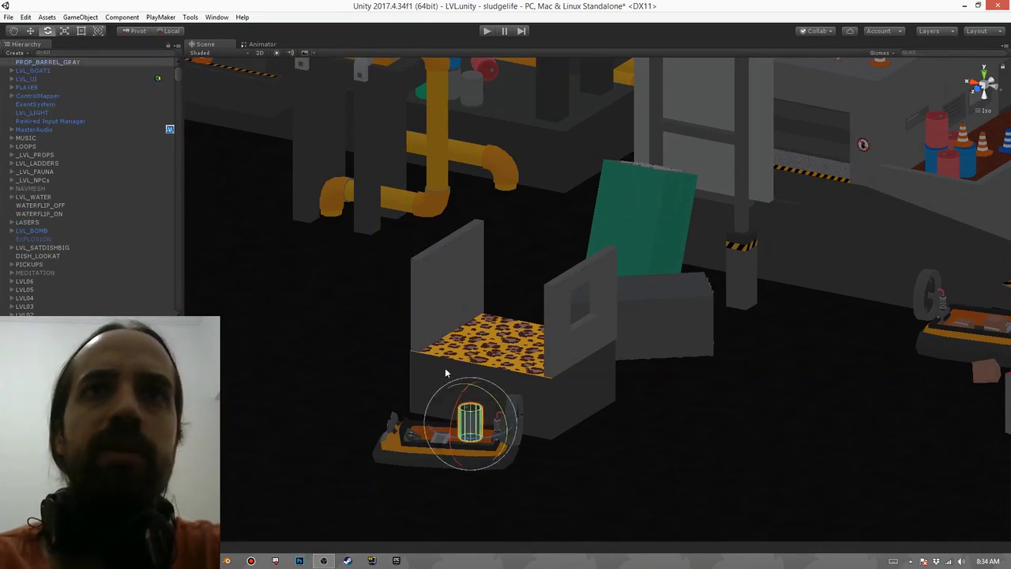
left_click(30, 31)
left_click_drag(471, 387, 471, 368)
left_click_drag(474, 404, 359, 438, "alt")
middle_click_drag(359, 438, 620, 379)
left_click_drag(619, 379, 532, 402, "alt")
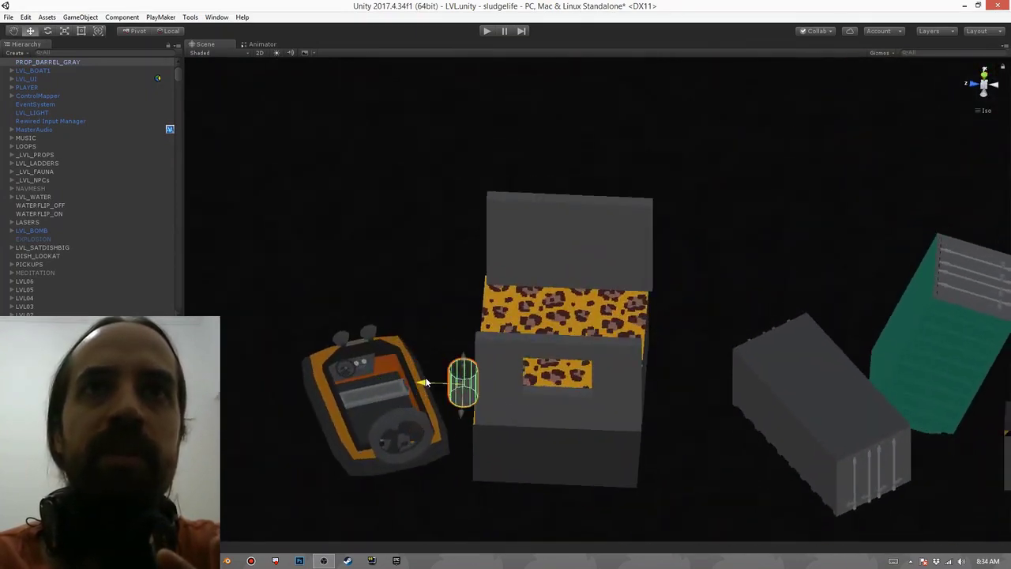
left_click_drag(421, 381, 474, 462, "alt")
Move the boat closer to the building under the gray barrel and lower the barrel slightly toward the boat
left_click(457, 470)
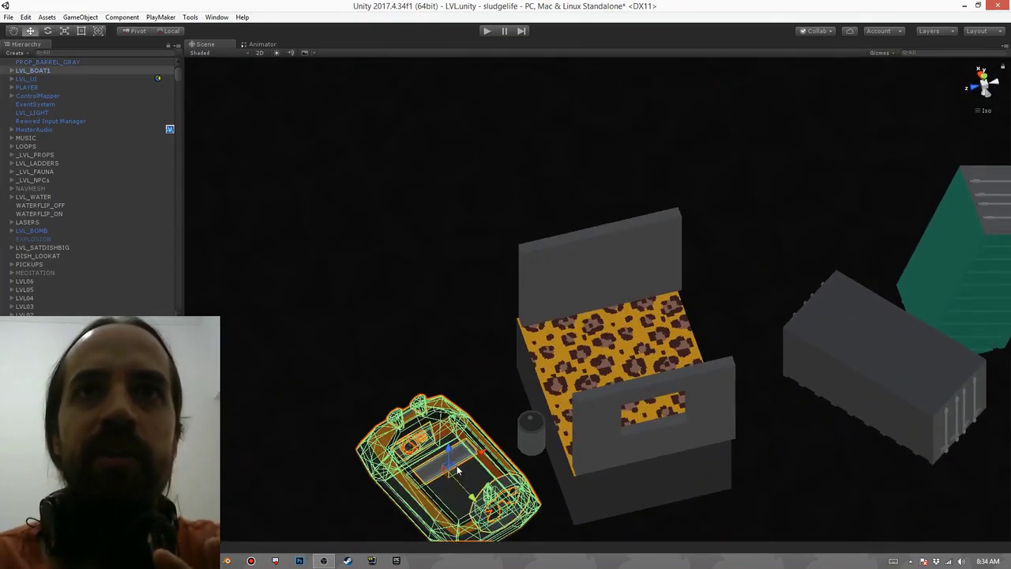
left_click(440, 302)
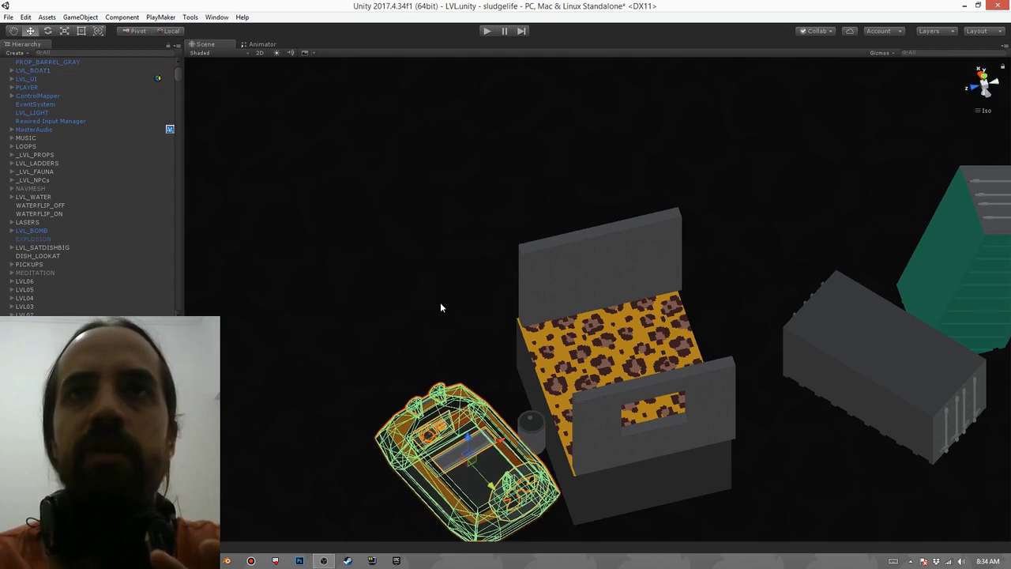
left_click_drag(440, 301, 758, 243, "alt")
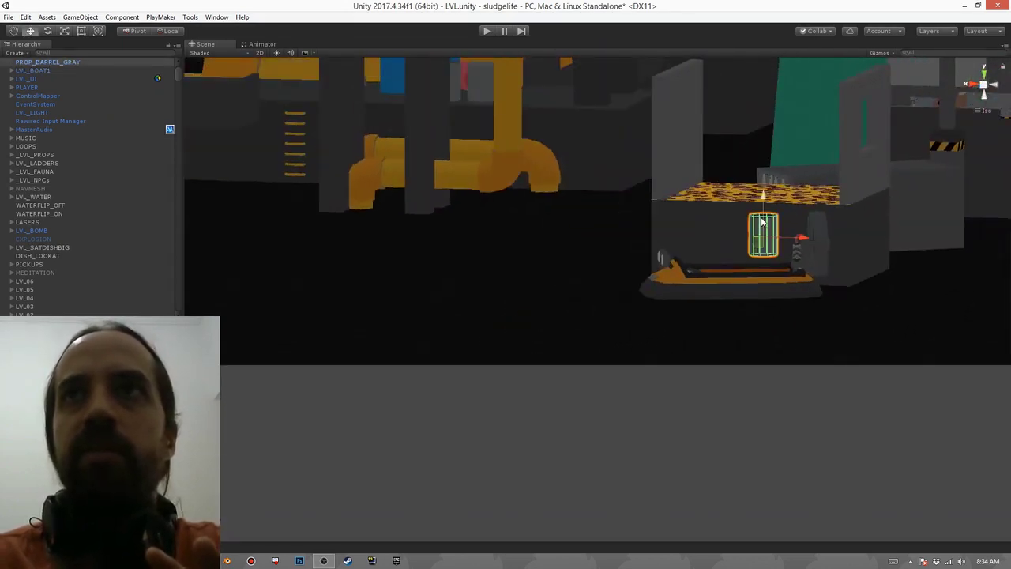
left_click_drag(763, 195, 764, 204)
left_click_drag(764, 204, 607, 365, "alt")
left_click(660, 247)
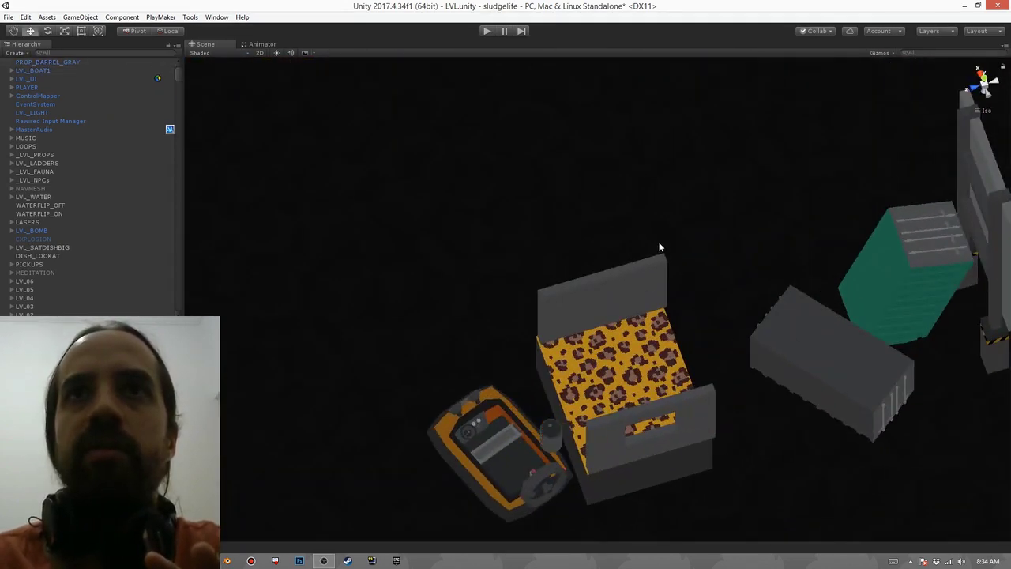
Examine the new building, boat and barrel from several angles against the pier and surrounding structures
scroll(659, 248, "down", 10)
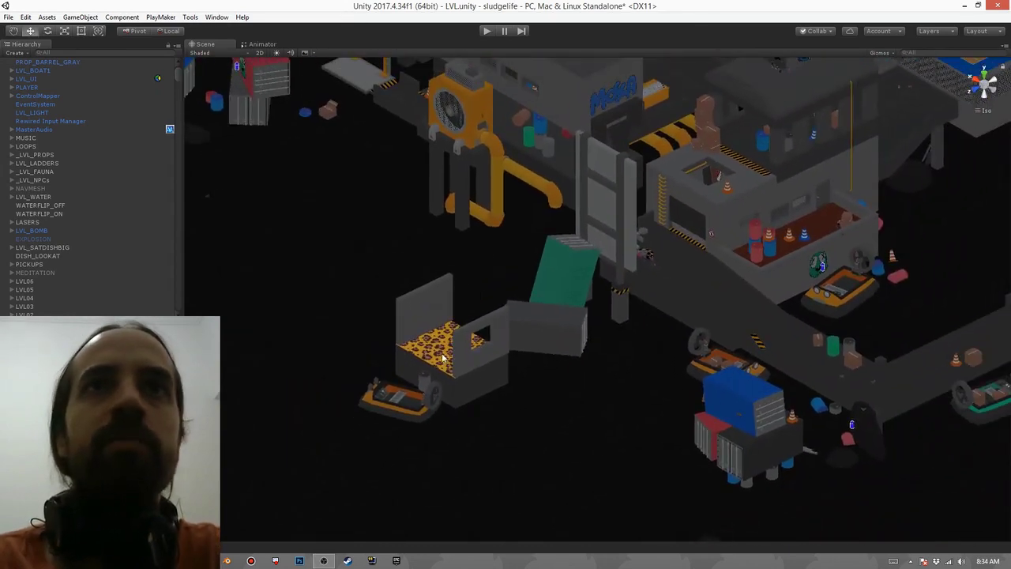
scroll(541, 304, "up", 3)
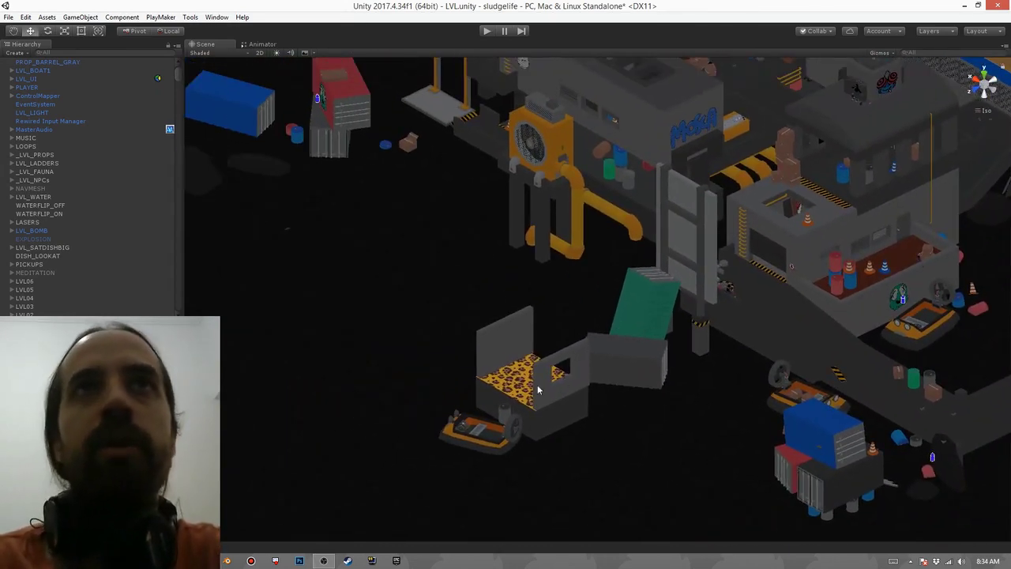
middle_click_drag(682, 302, 665, 383)
scroll(665, 383, "down", 5)
scroll(605, 411, "up", 3)
middle_click_drag(795, 439, 595, 369)
scroll(594, 369, "up", 3)
middle_click_drag(444, 343, 682, 326)
scroll(683, 326, "up", 5)
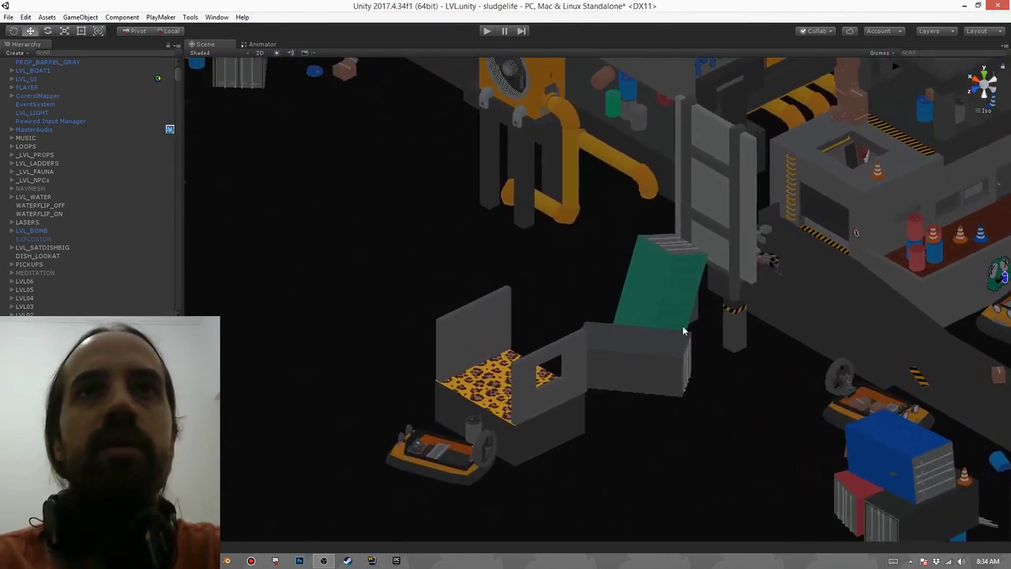
middle_click_drag(668, 361, 623, 300)
scroll(707, 315, "down", 3)
right_click_drag(707, 315, 654, 355)
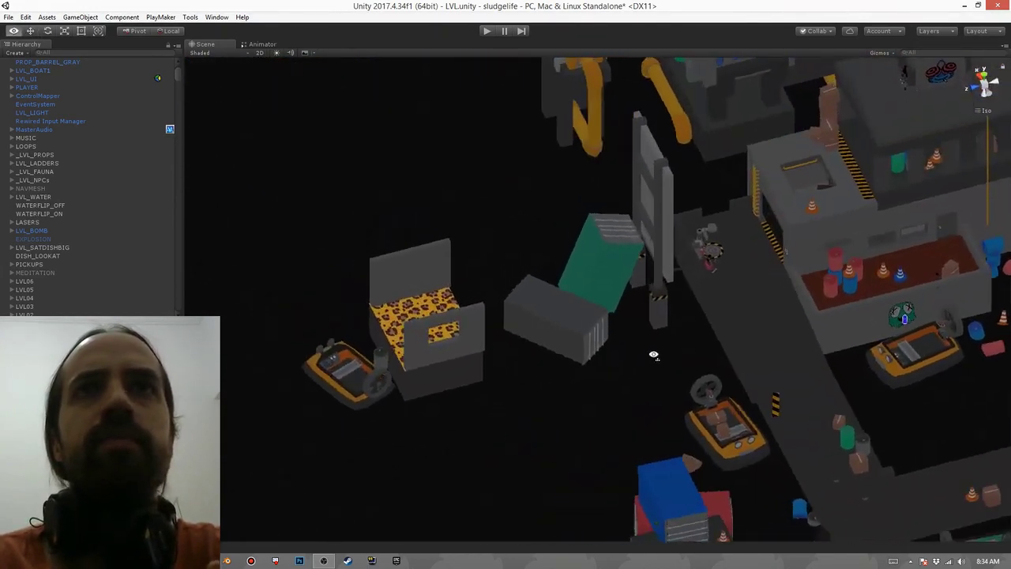
left_click_drag(654, 356, 700, 334, "alt")
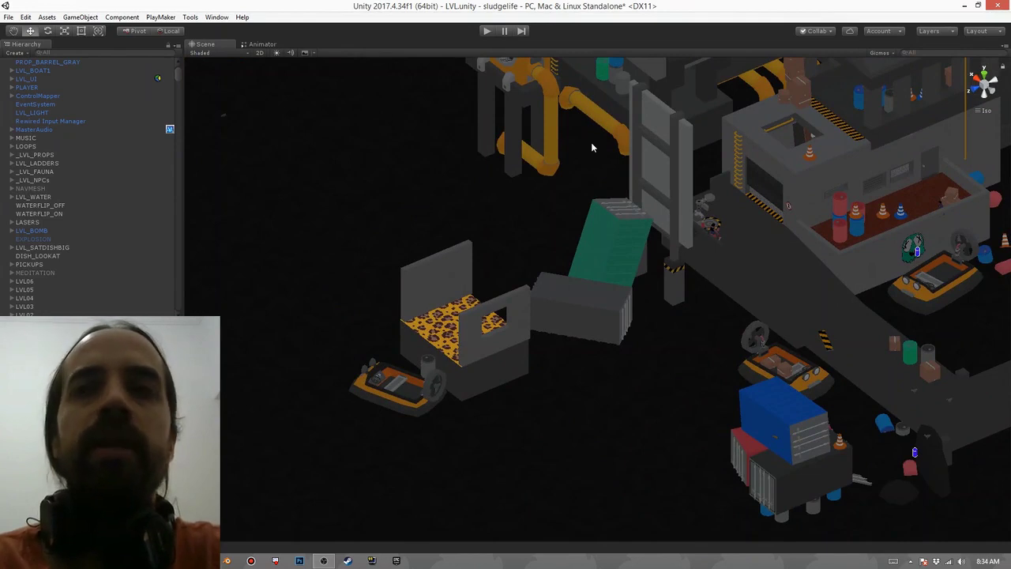
middle_click_drag(590, 142, 503, 188)
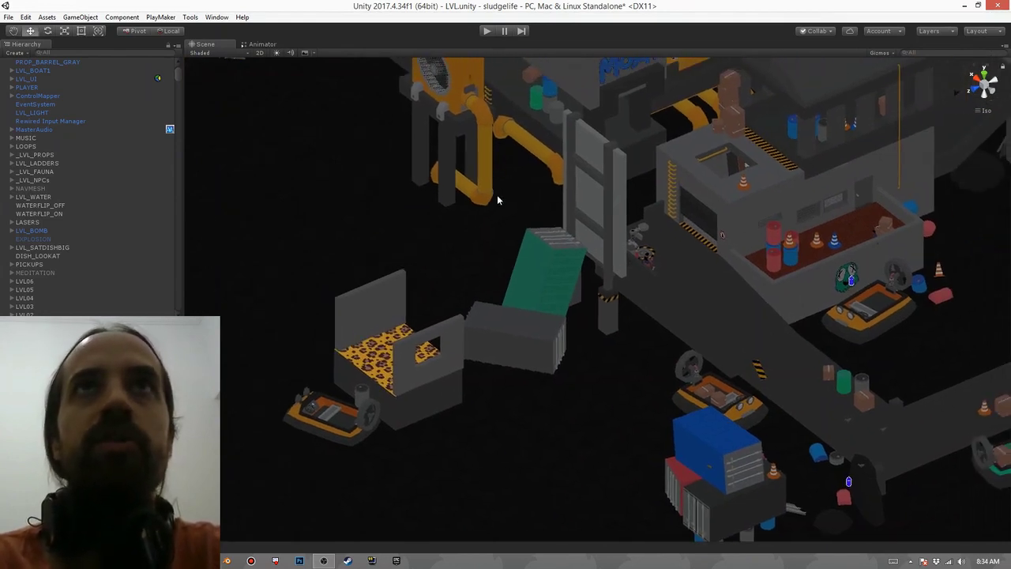